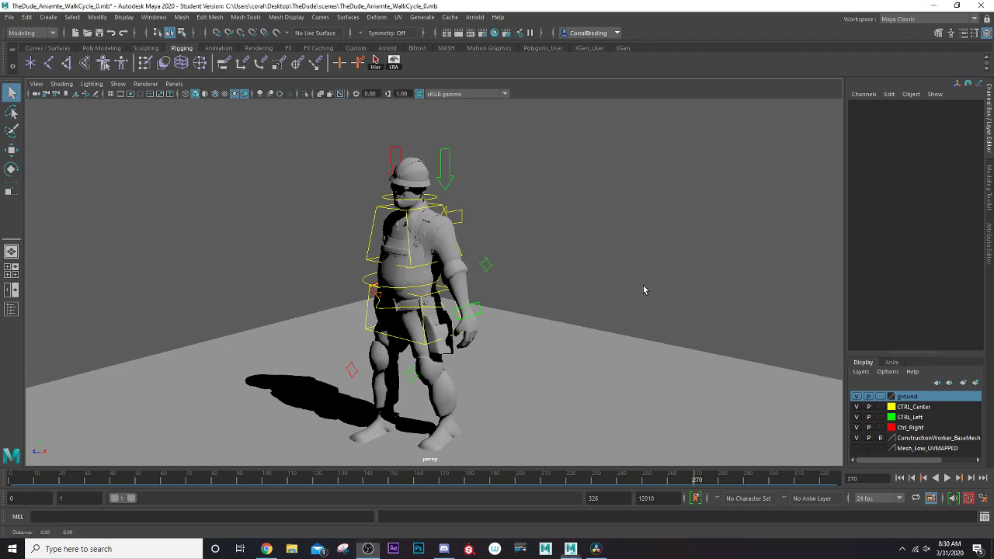
Frame the character in the perspective view and play the walk cycle once
middle_click_drag(644, 288, 433, 378, "alt")
middle_click_drag(518, 248, 505, 305, "alt")
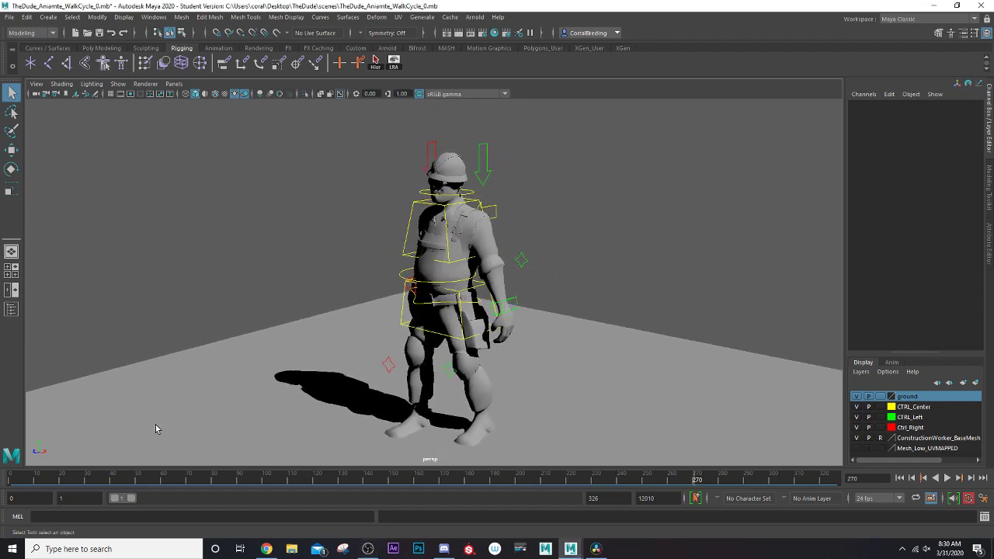
key("alt+v")
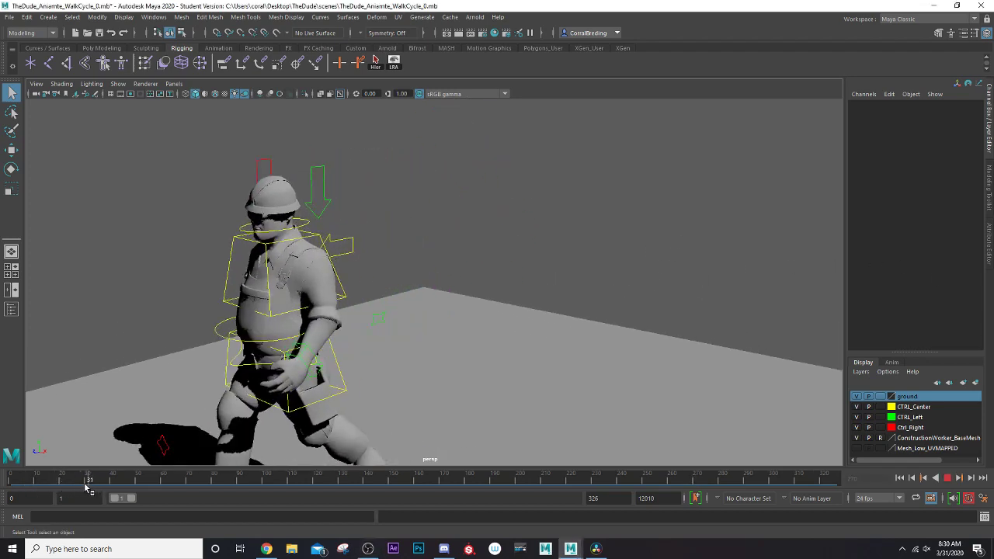
key("alt+v")
Replay the walk from the start, then scrub the time slider back to frame 1
left_click_drag(522, 312, 504, 304, "alt")
left_click(17, 489)
key("alt+v")
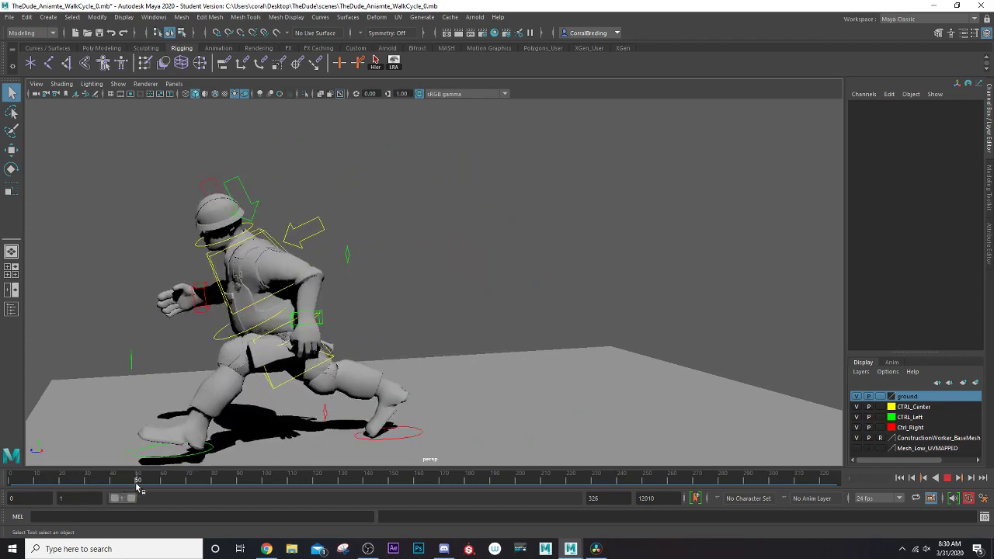
left_click_drag(144, 487, 10, 483)
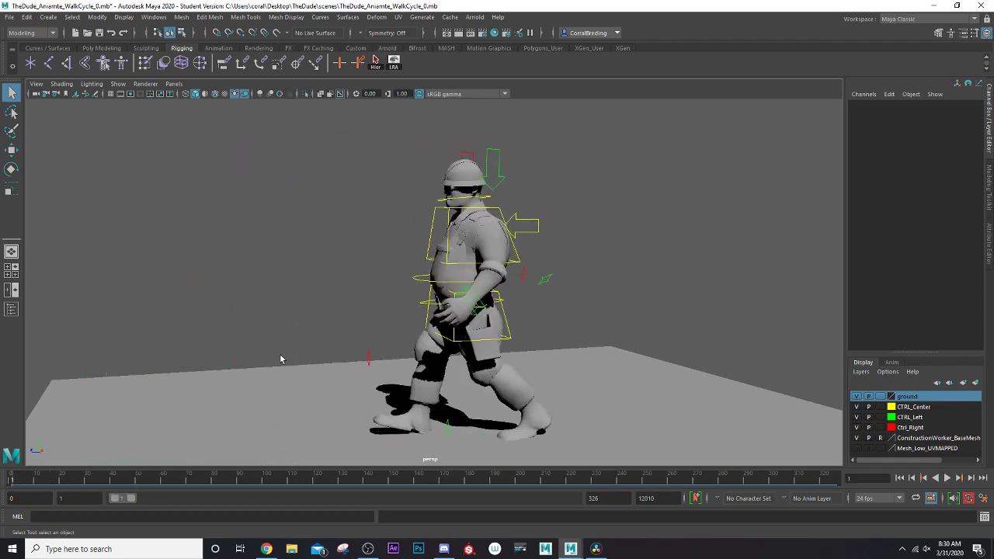
left_click_drag(352, 306, 93, 310, "alt")
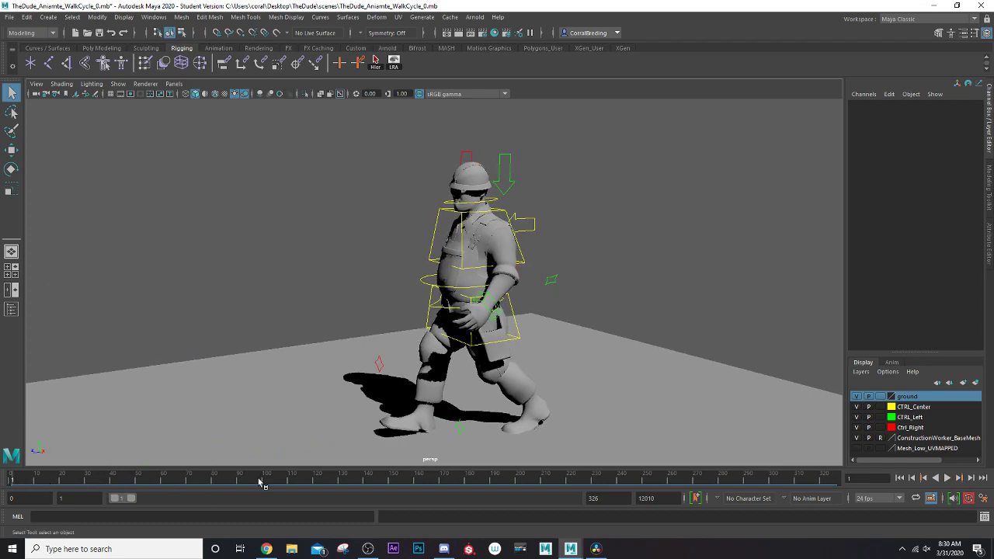
Open Render Settings showing PNG output at 1920 x 1080 for frames 270–320
left_click(481, 35)
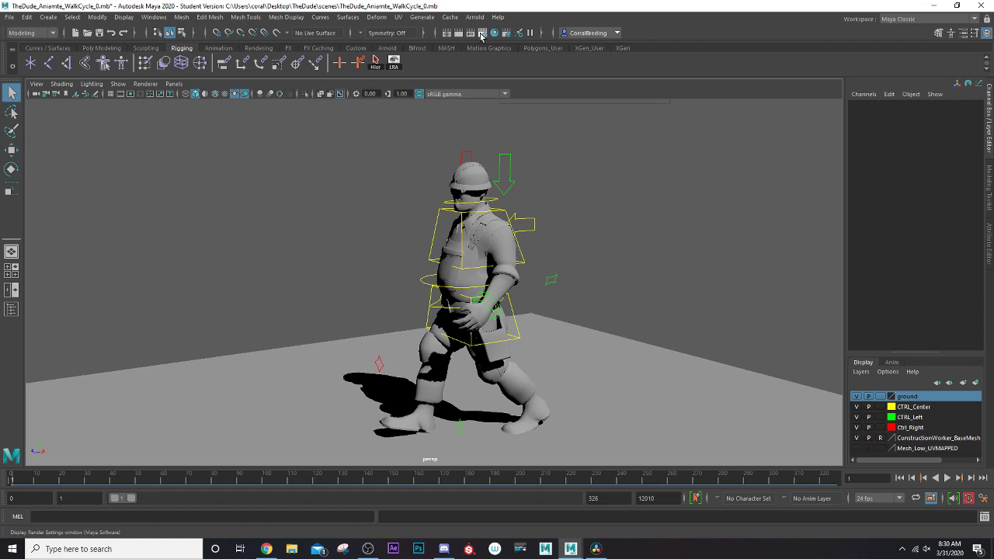
left_click_drag(665, 119, 702, 45)
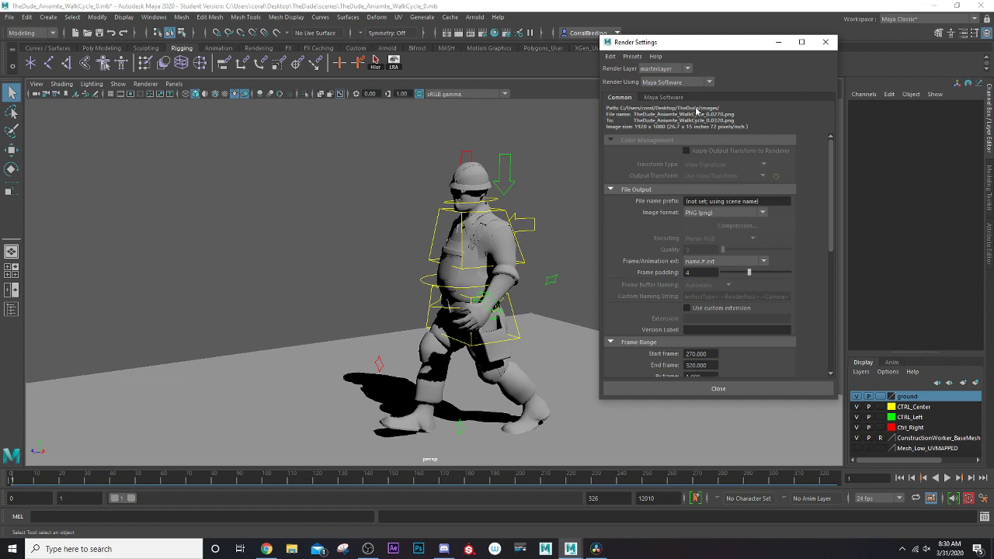
left_click(9, 17)
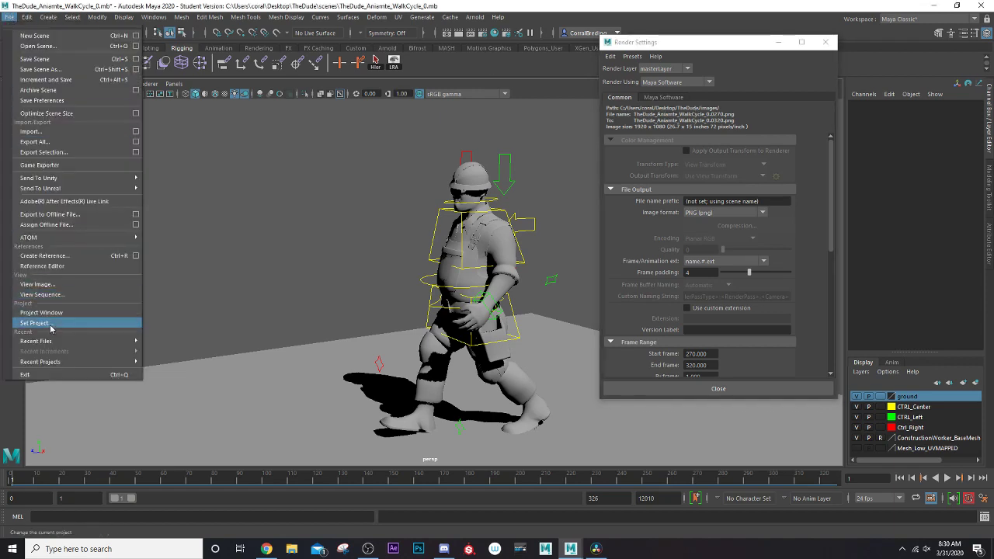
left_click(225, 248)
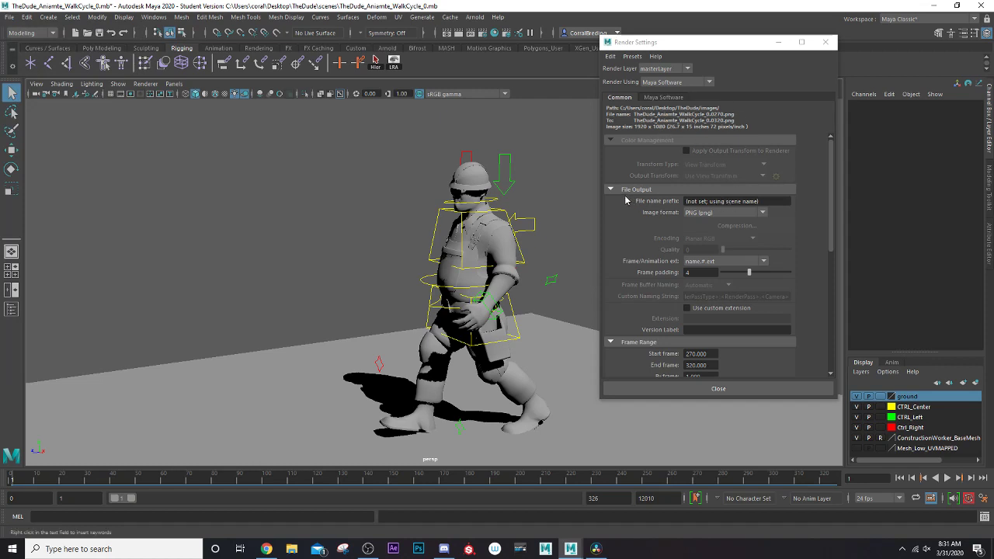
left_click(698, 213)
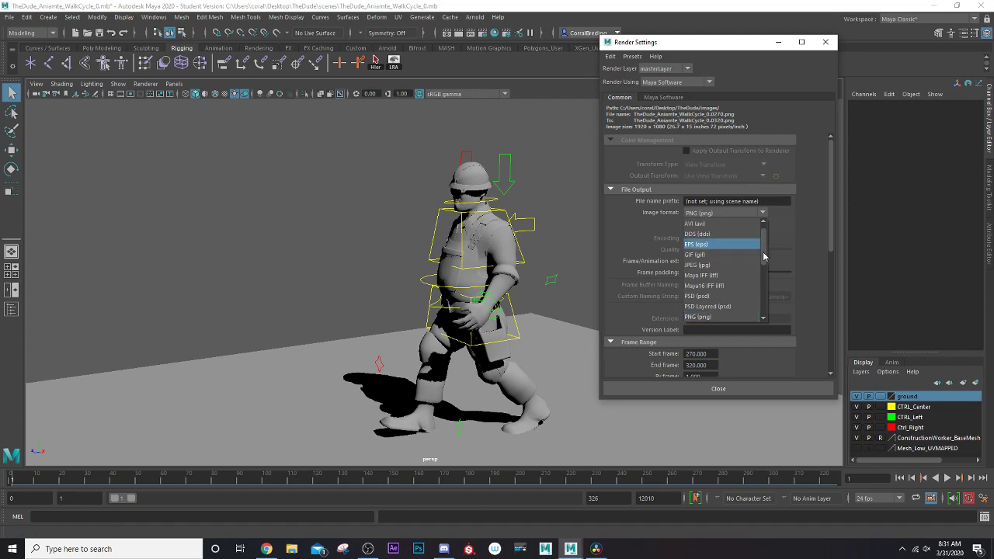
mouse_move(764, 254)
left_mouse_down()
mouse_move(759, 293)
mouse_move(748, 265)
left_mouse_up()
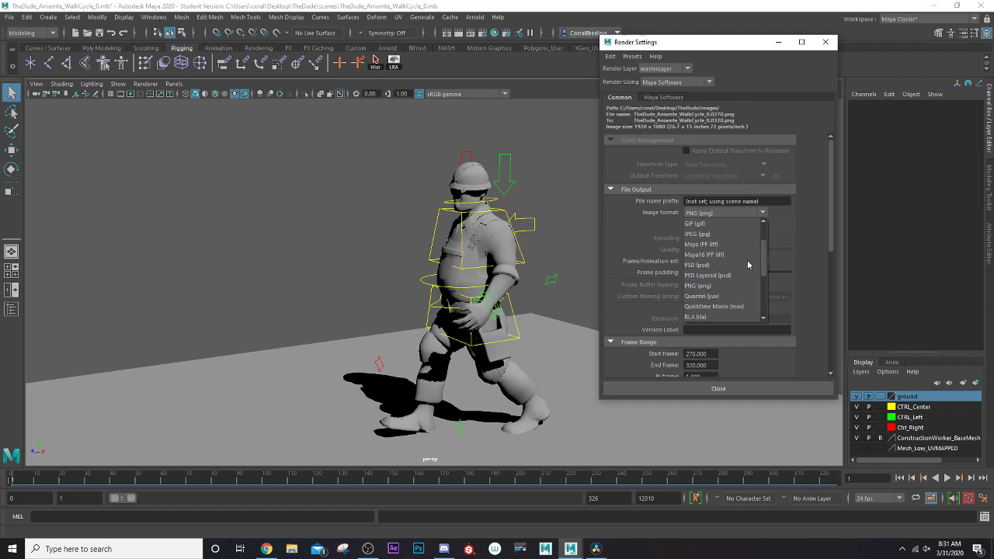
scroll(749, 248, "up", 2)
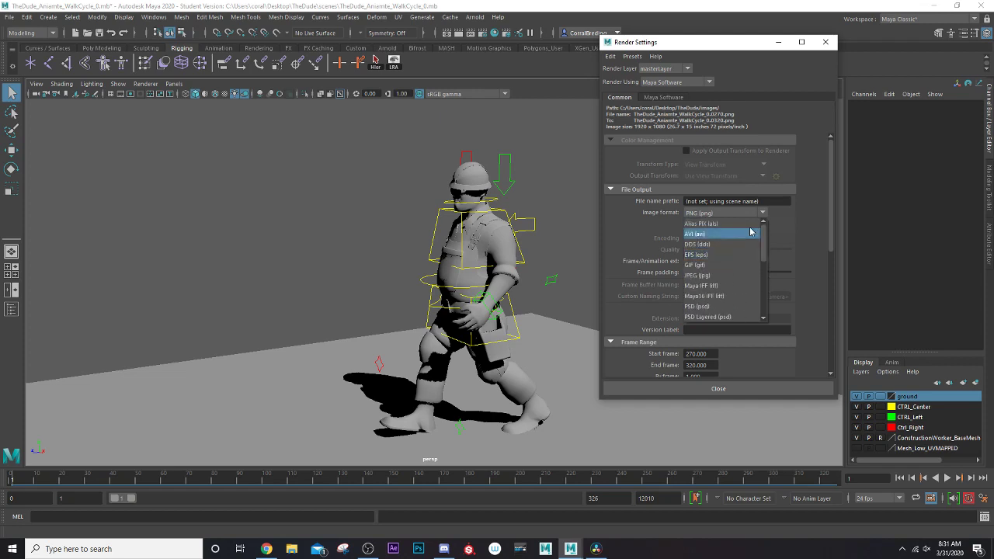
left_click(783, 231)
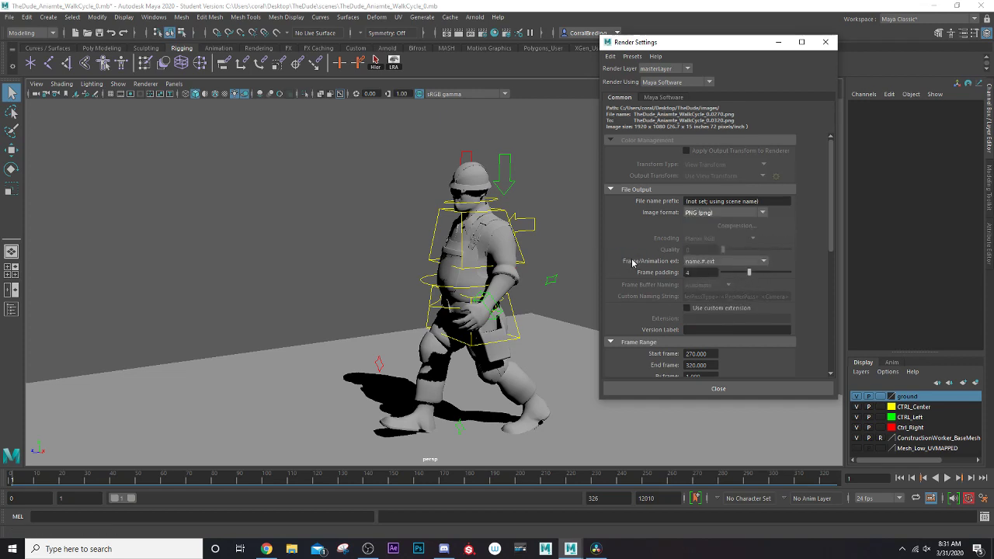
left_click(714, 266)
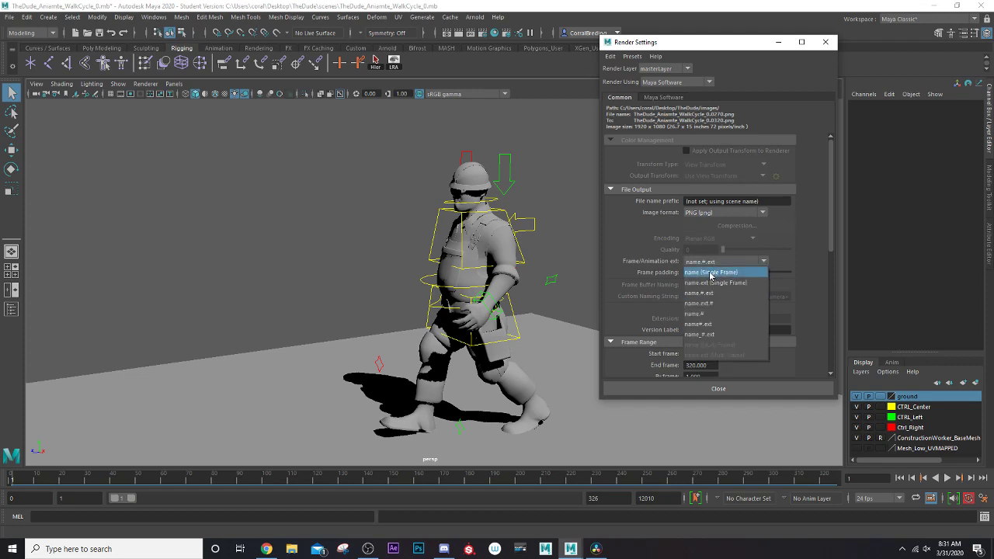
left_click(642, 243)
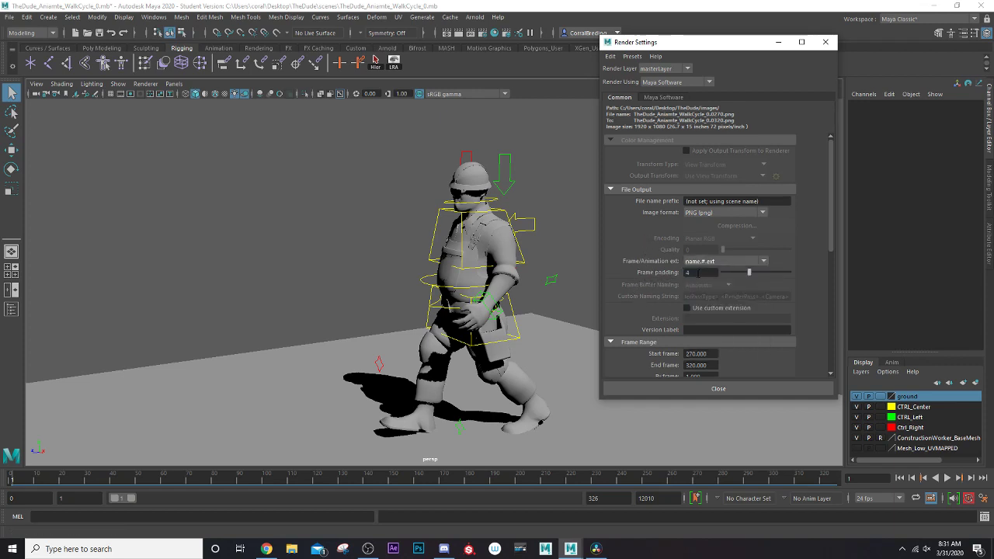
scroll(634, 307, "down", 2)
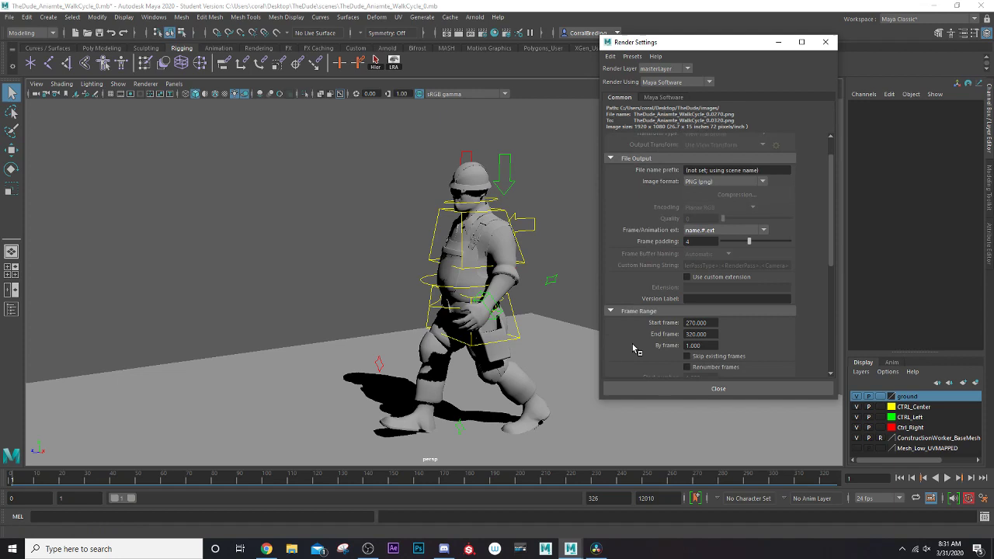
scroll(633, 322, "down", 4)
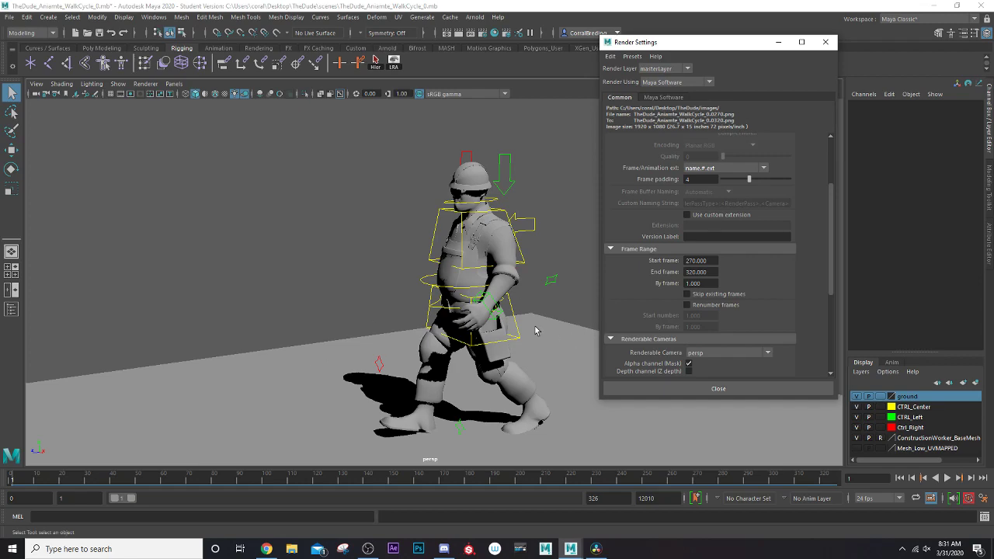
Play the walk to frame 30, jump to about frame 33, and play on to frame 60
key("alt+v")
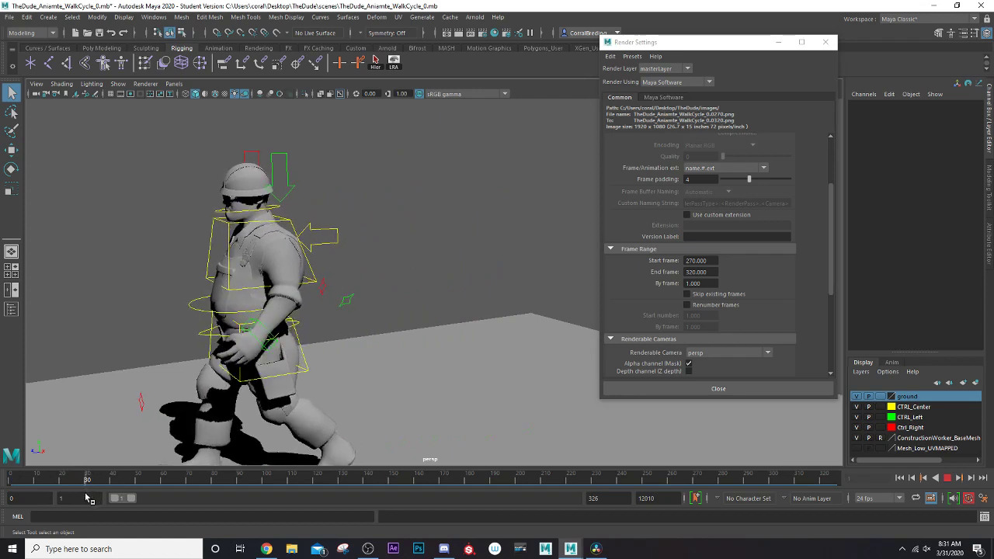
key("alt+v")
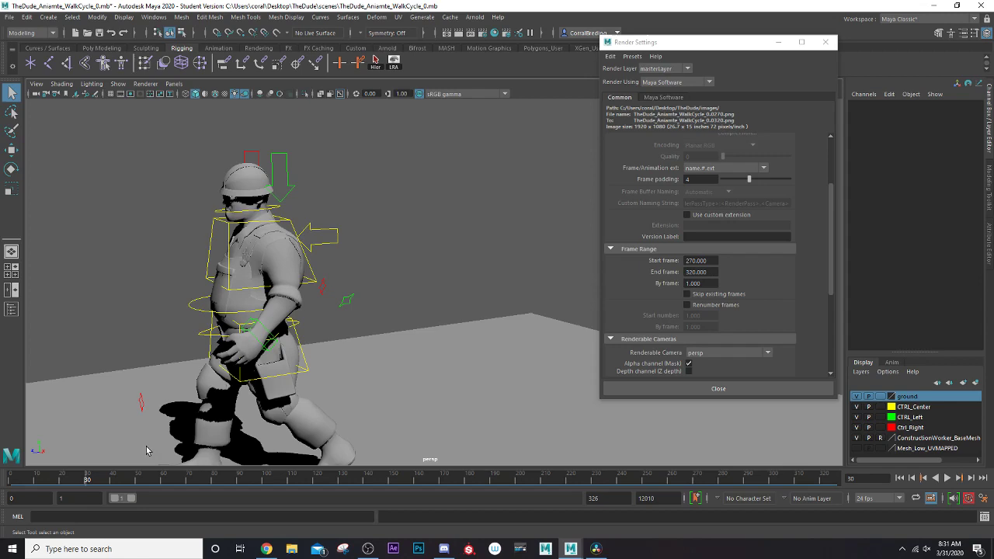
left_click(94, 481)
key("alt+v")
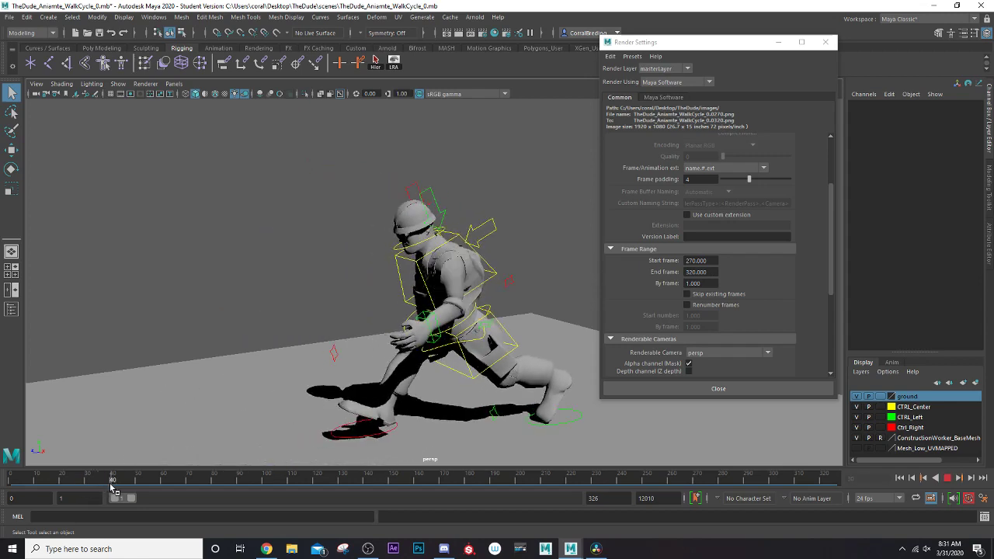
key("alt+v")
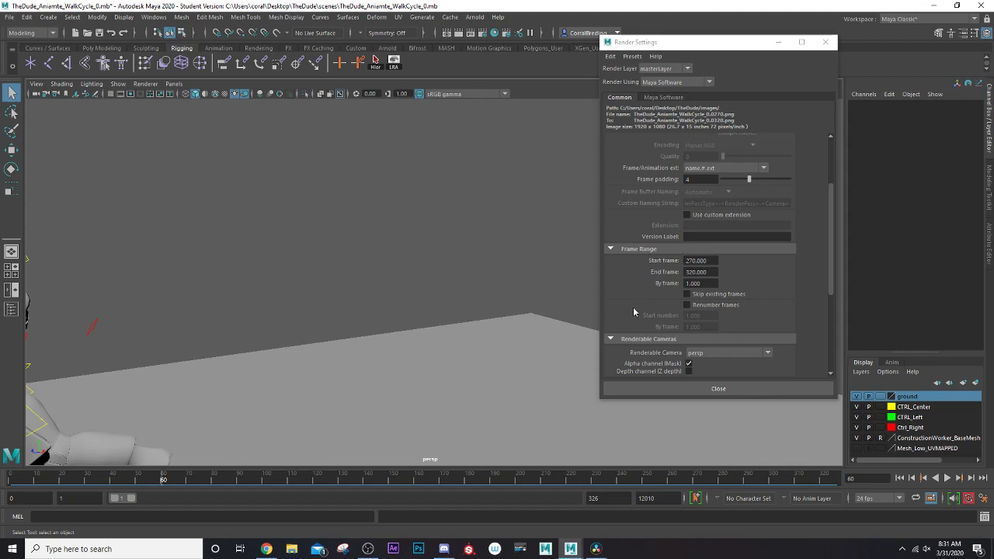
scroll(632, 360, "down", 2)
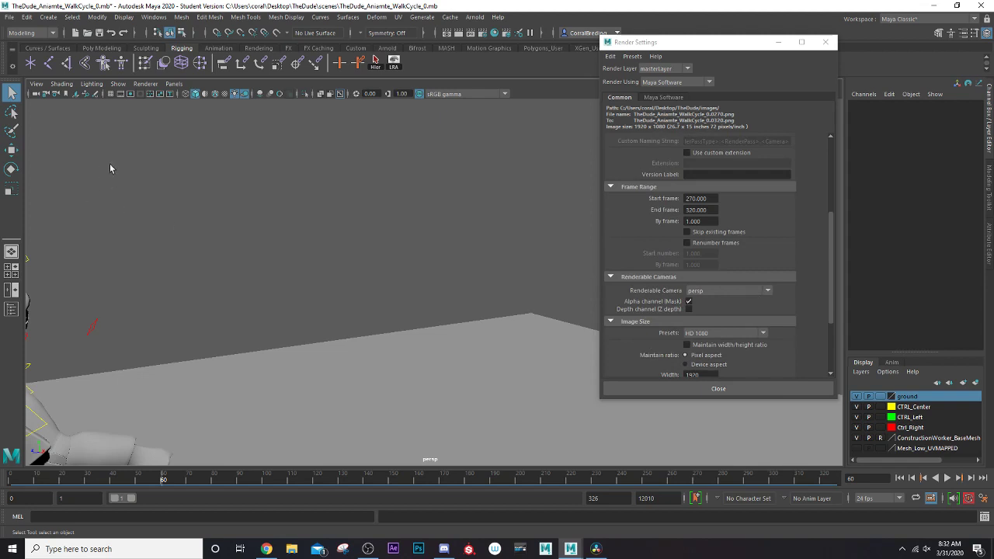
Browse the Create menu and dismiss it without adding anything
left_click(49, 17)
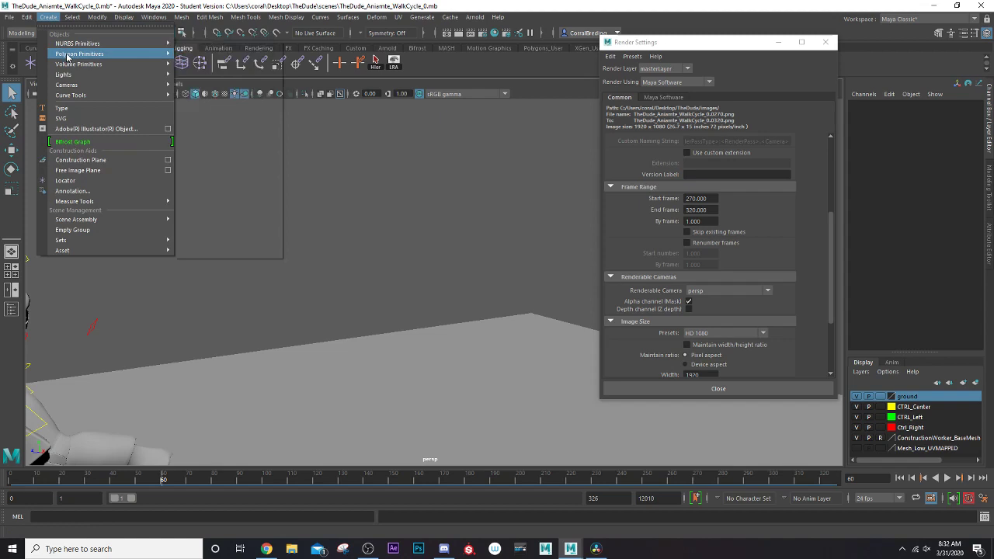
mouse_move(68, 56)
mouse_move(87, 86)
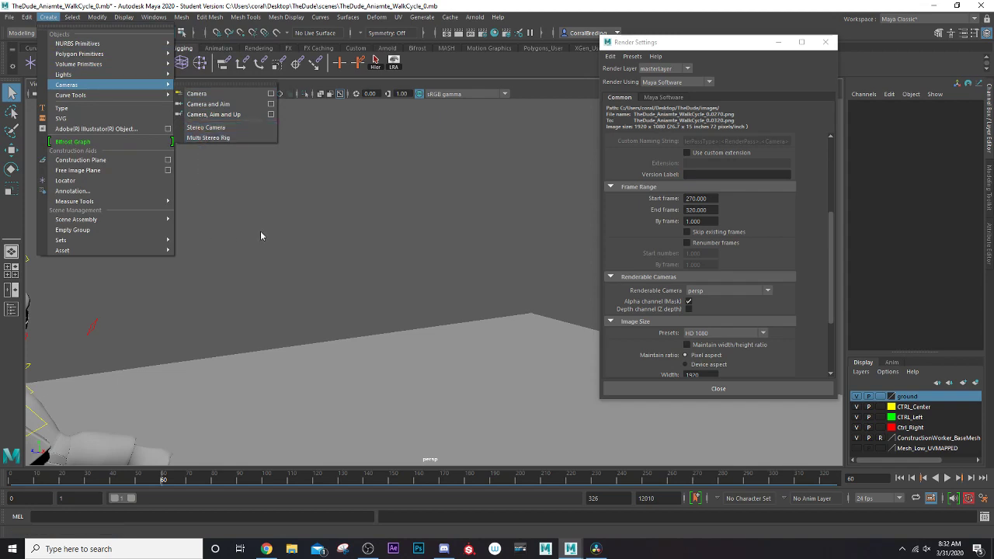
left_click(232, 216)
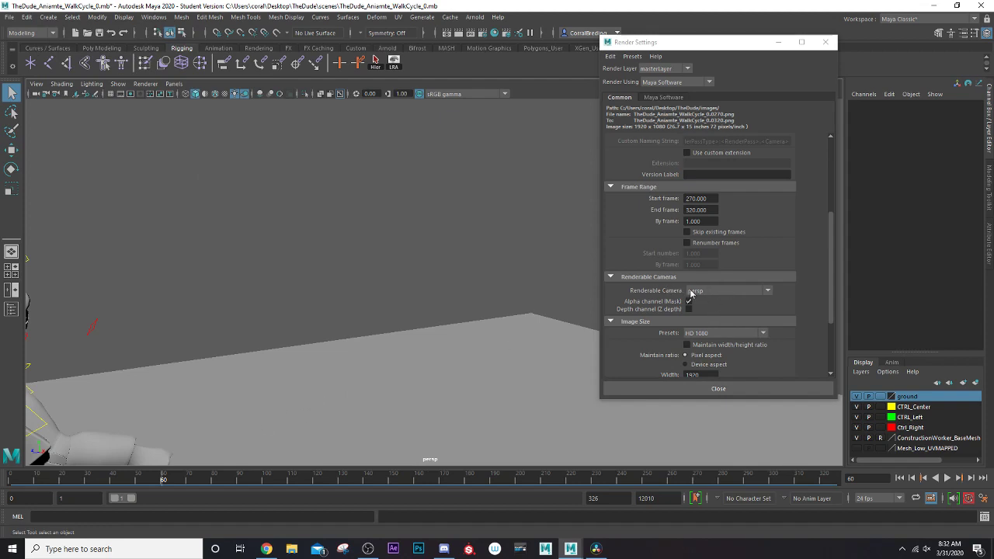
Keep the Image Size preset at HD 1080 (1920 x 1080)
scroll(633, 344, "down", 3)
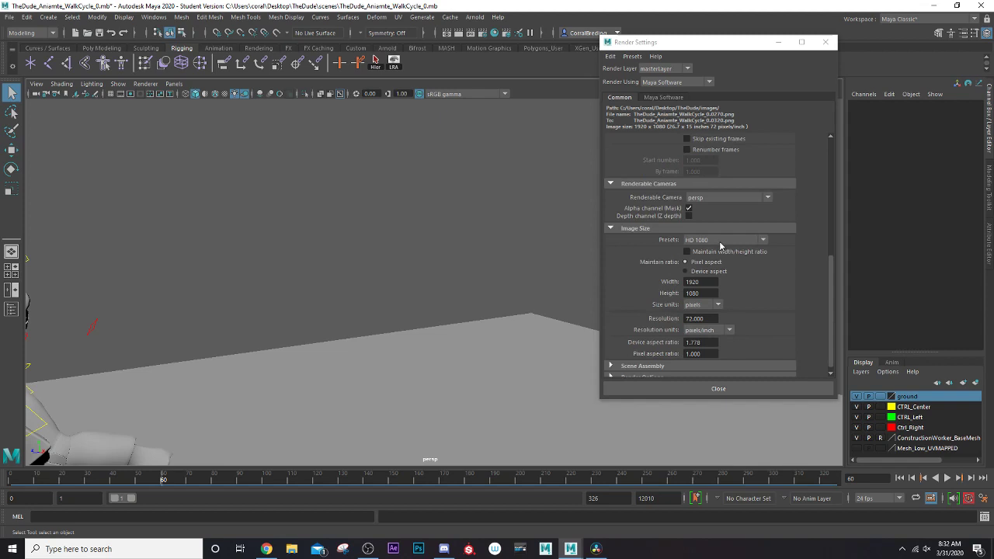
left_click(707, 242)
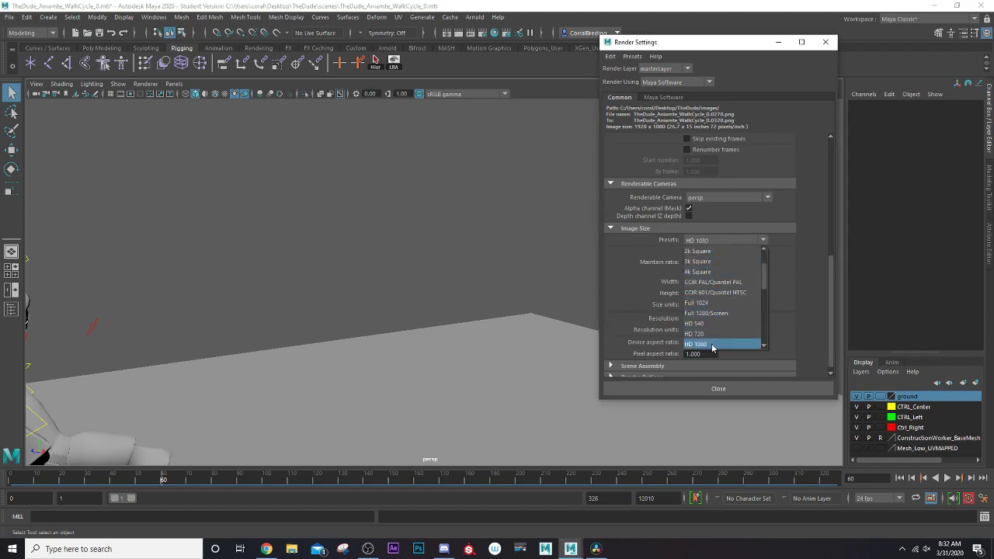
left_click(636, 289)
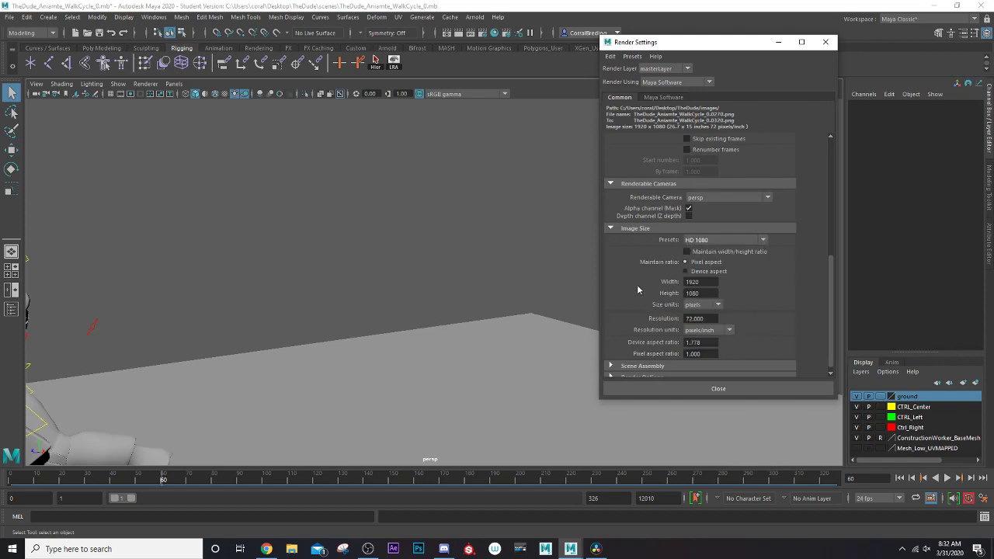
scroll(635, 293, "down", 1)
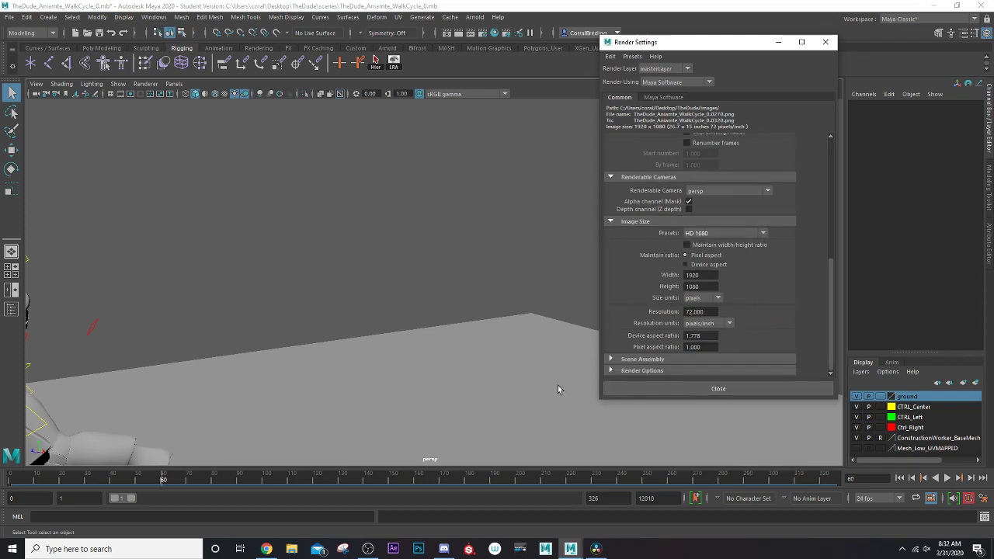
On the Maya Software tab, try Low, Medium and High edge anti-aliasing
left_click(666, 97)
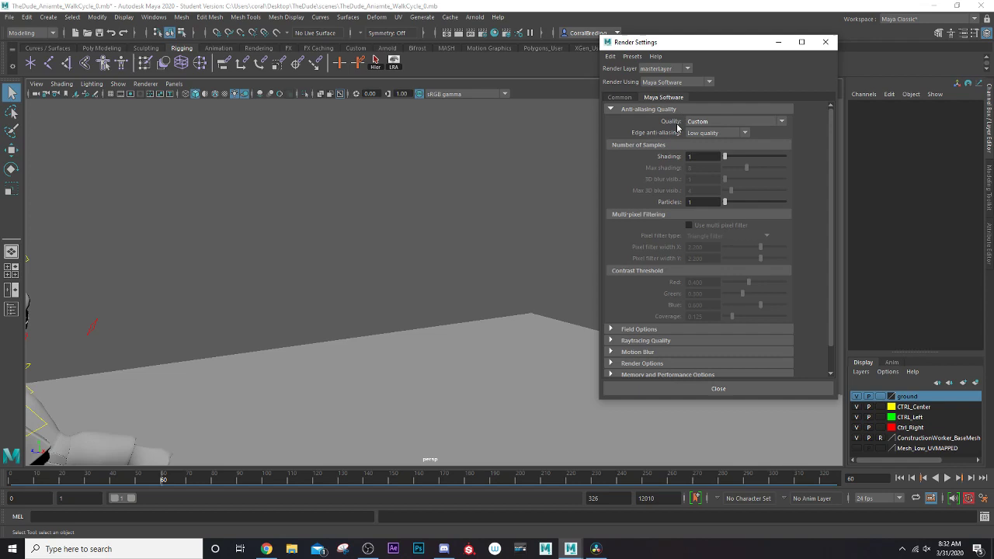
left_click(706, 132)
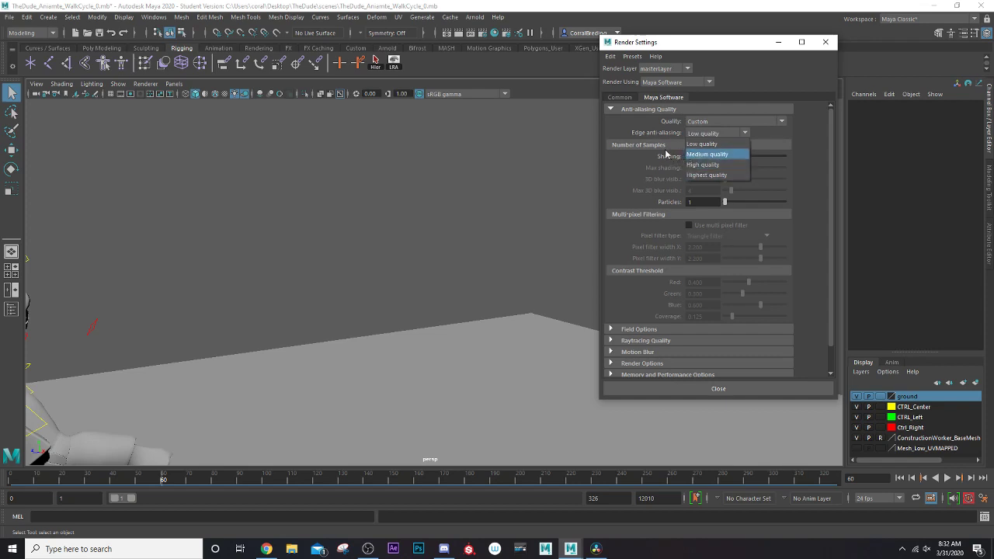
left_click(639, 160)
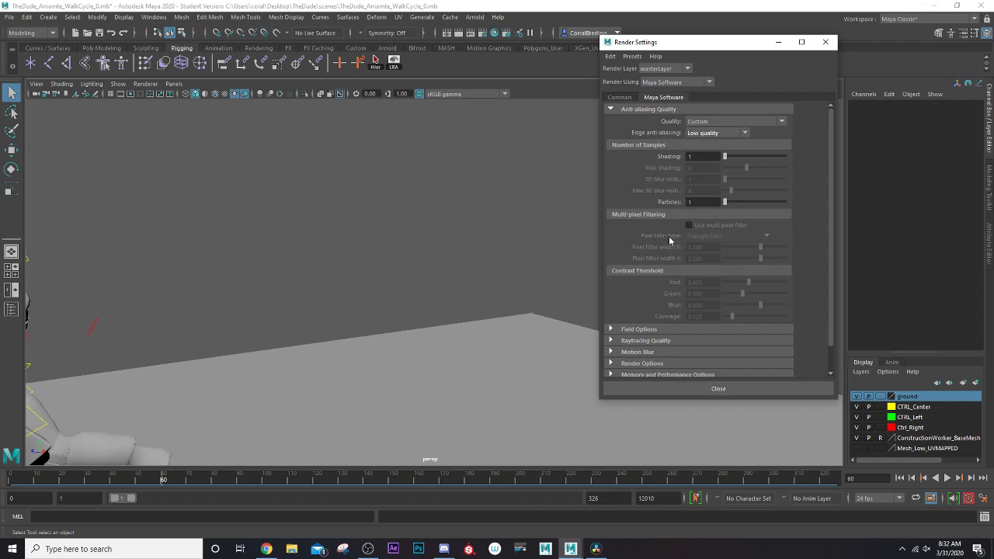
left_click(707, 134)
left_click(710, 155)
left_click(728, 133)
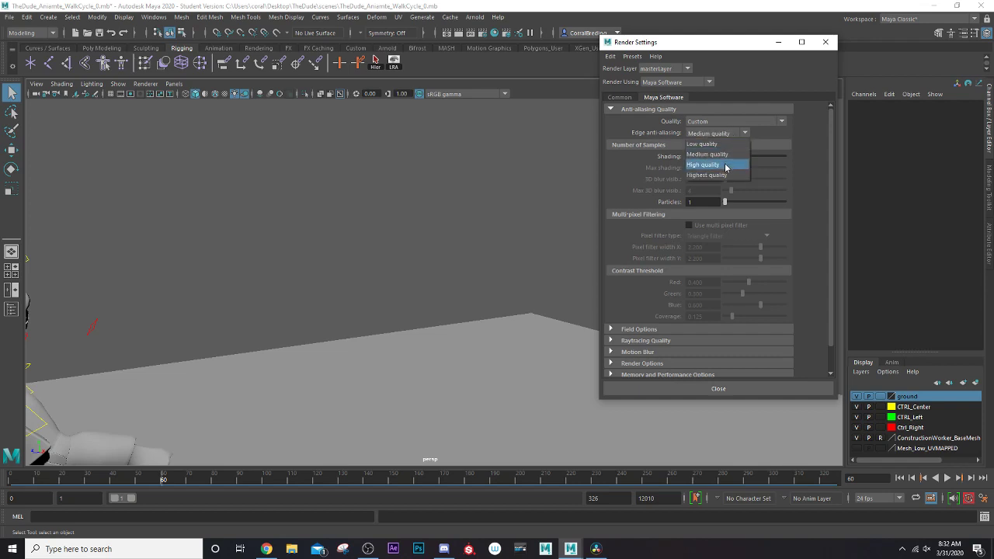
left_click(725, 167)
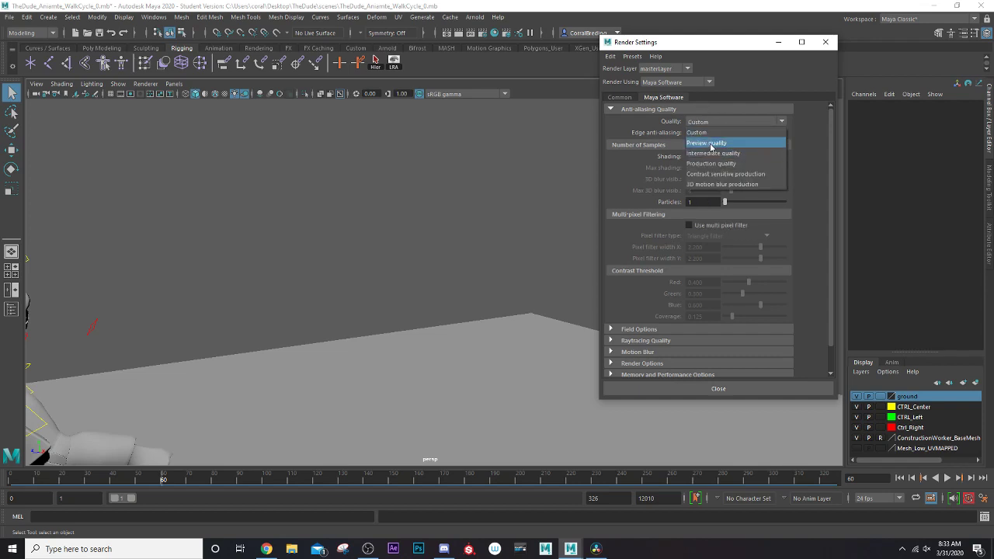
Try Intermediate and Production anti-aliasing quality presets, settling on Preview quality
left_click(711, 145)
left_click(710, 121)
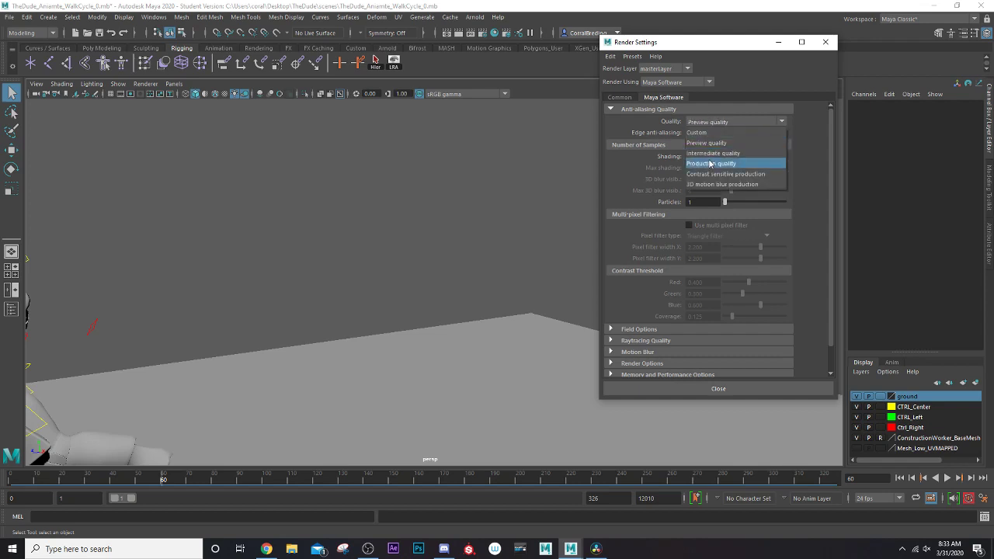
left_click(708, 155)
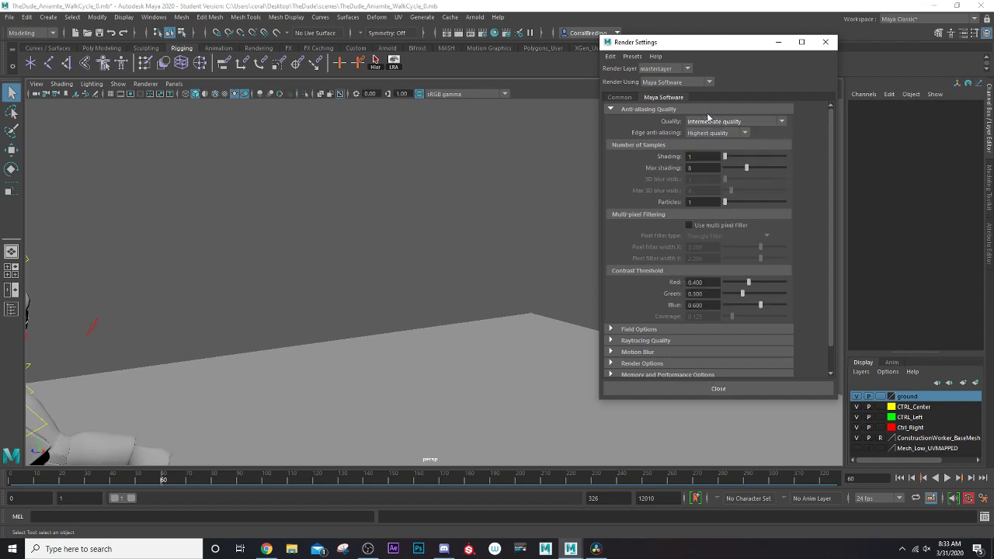
left_click(709, 118)
left_click(701, 165)
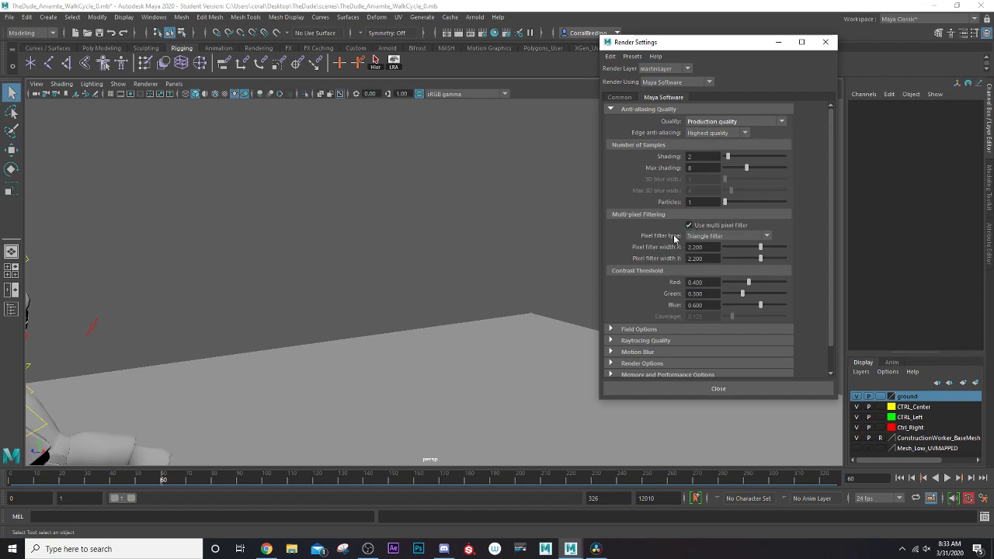
left_click(722, 123)
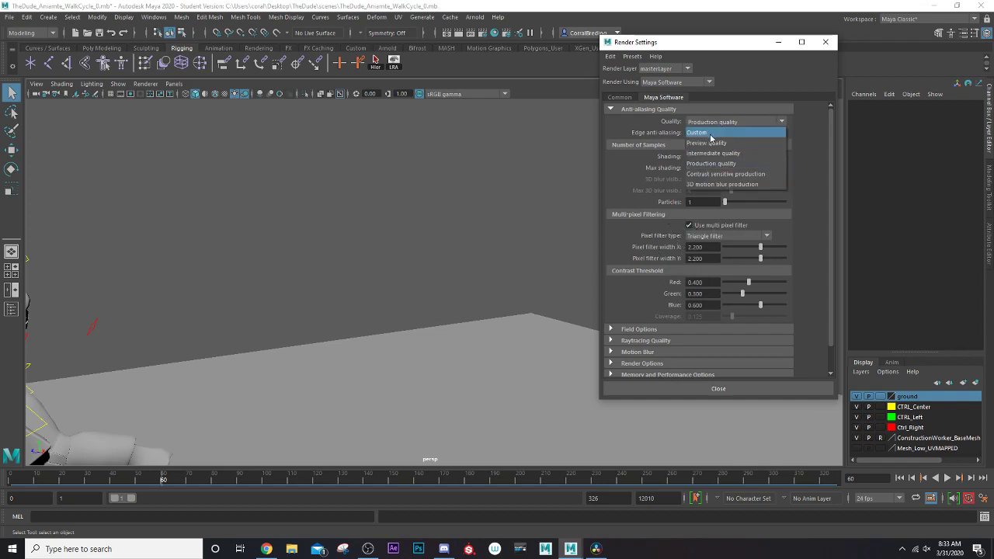
left_click(706, 142)
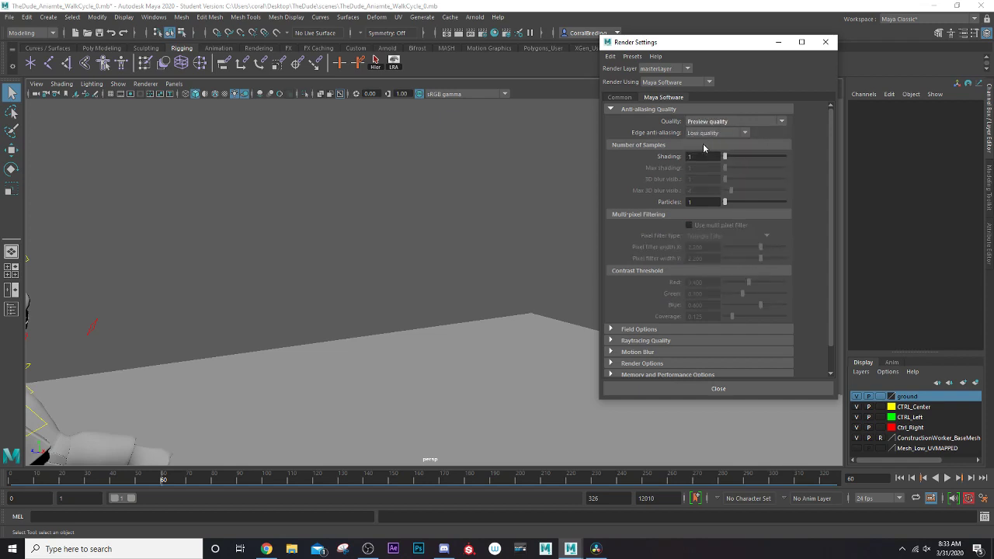
left_click(618, 341)
Check the Raytracing checkbox and close the Render Settings window
scroll(830, 311, "down", 2)
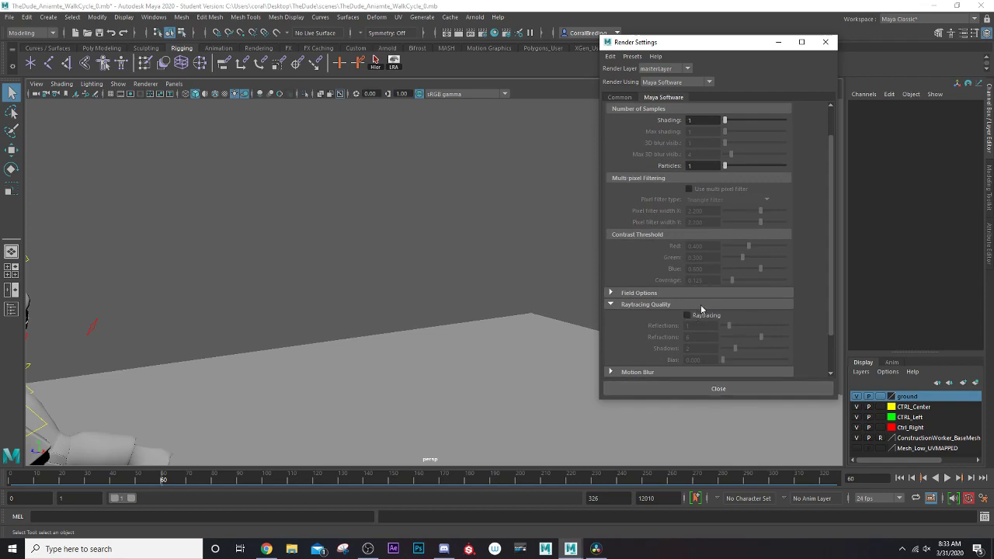
left_click(718, 388)
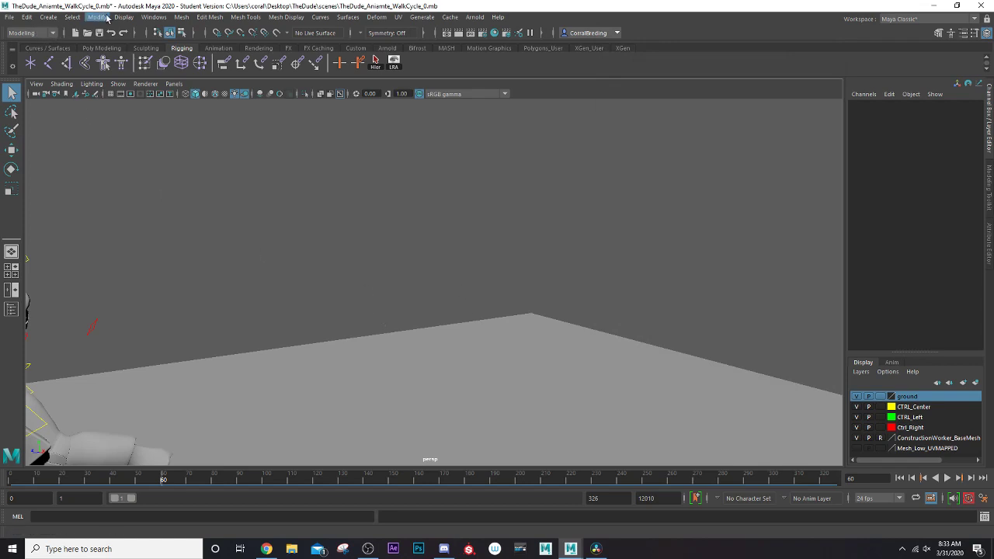
left_click(53, 33)
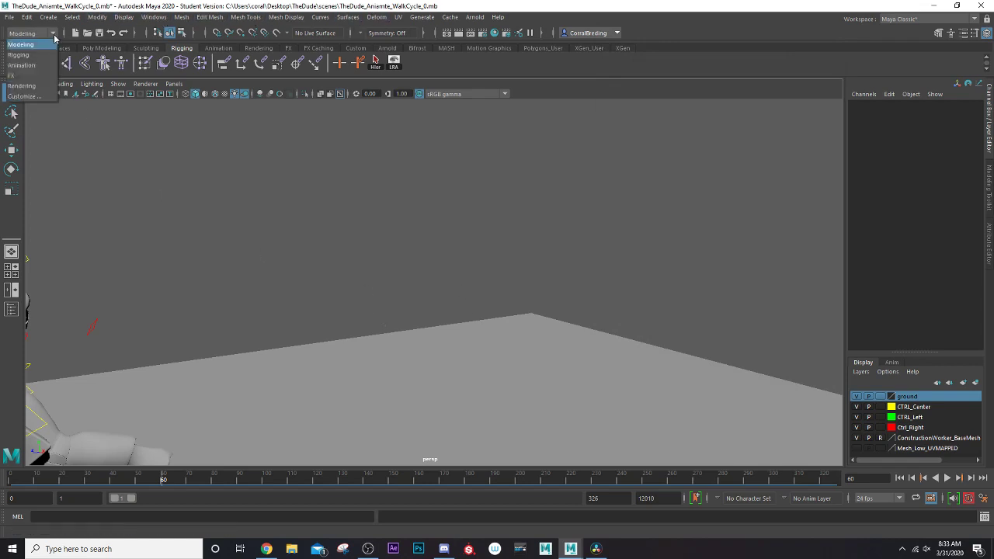
Switch to the Rendering menu set and review the Batch Render options without rendering
left_click(21, 85)
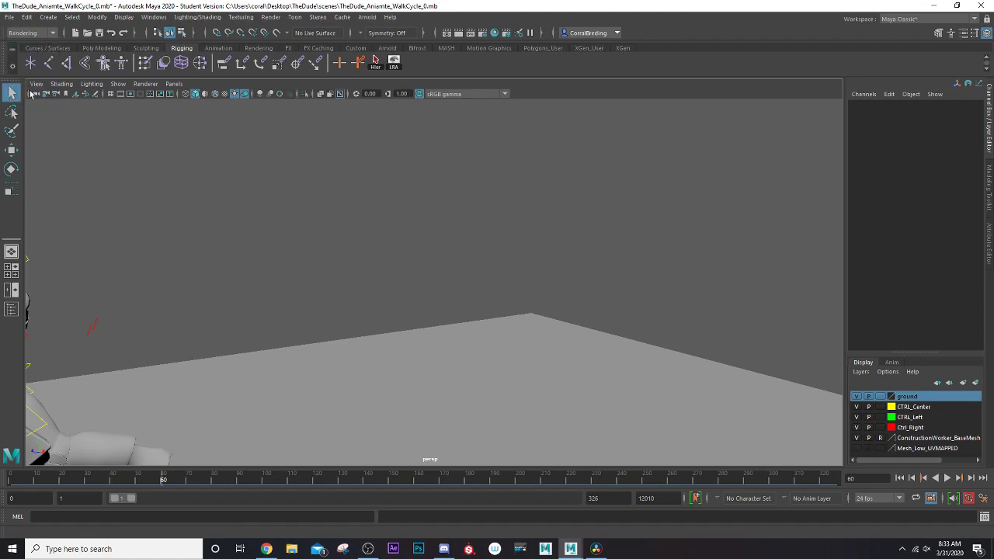
left_click(271, 17)
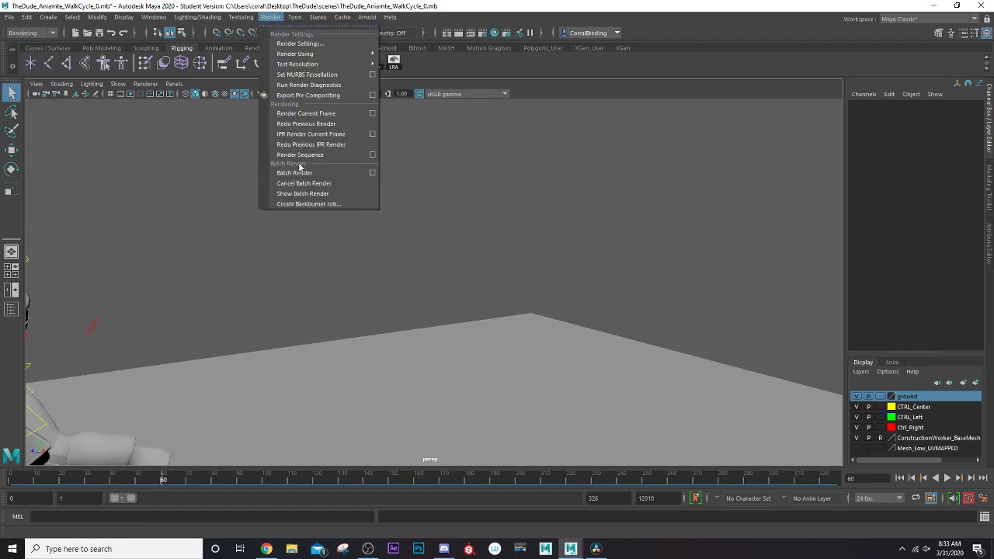
left_click(372, 173)
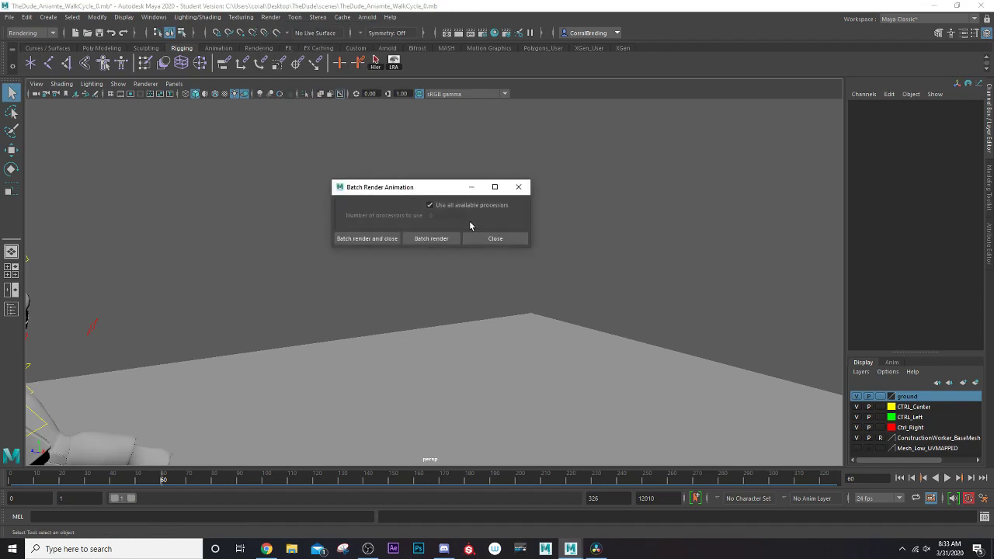
left_click(520, 189)
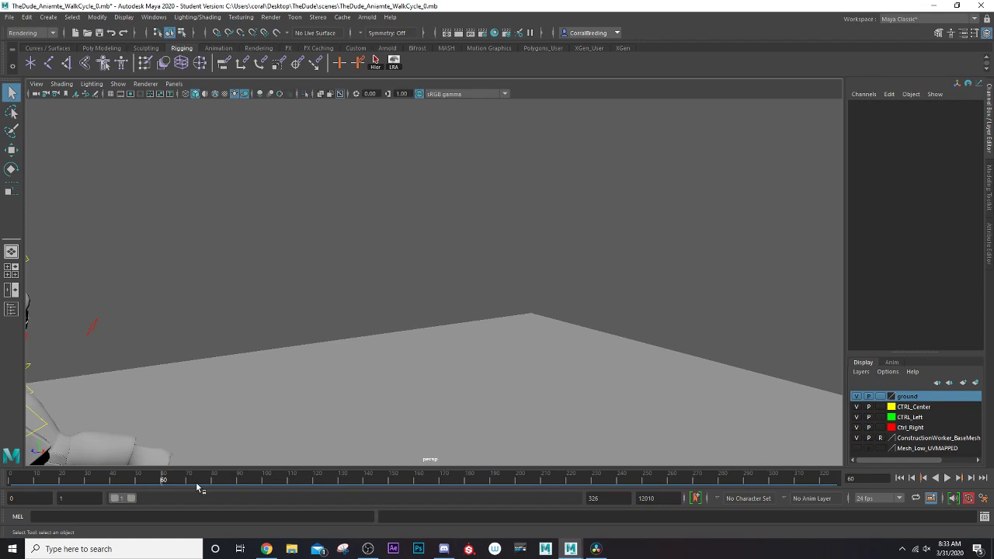
Minimize Maya and move the DaVinci Resolve project manager aside and back to centre
left_click(931, 7)
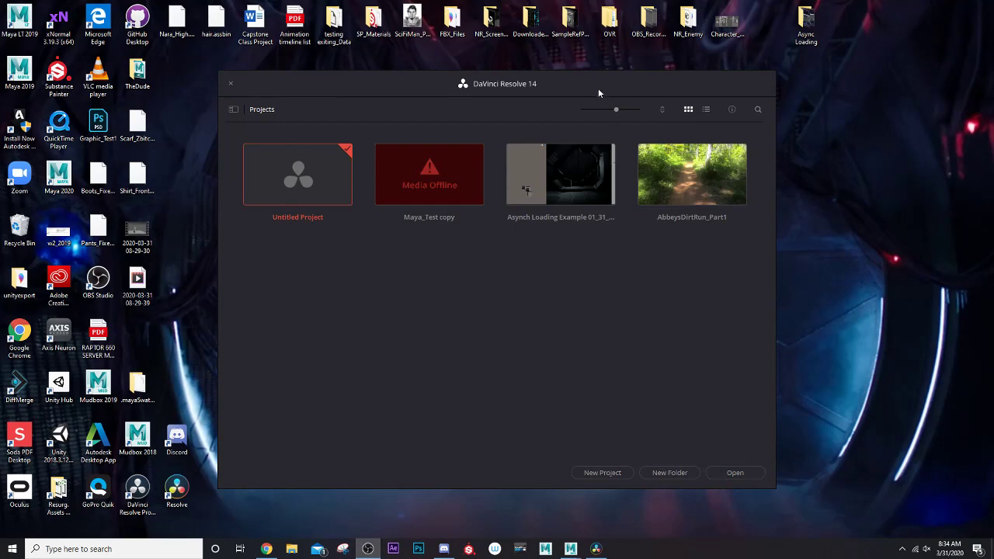
left_click_drag(596, 87, 983, 217)
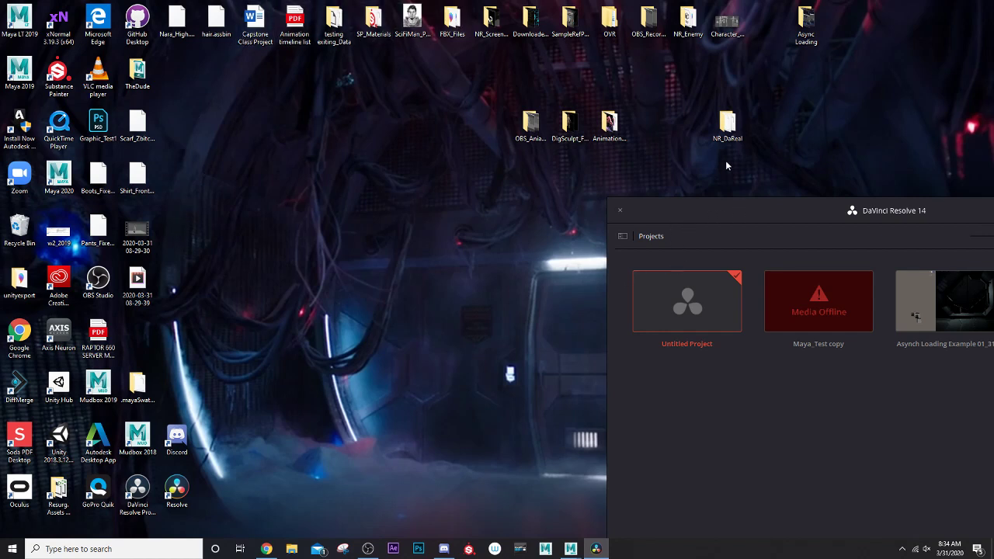
left_click_drag(764, 210, 378, 75)
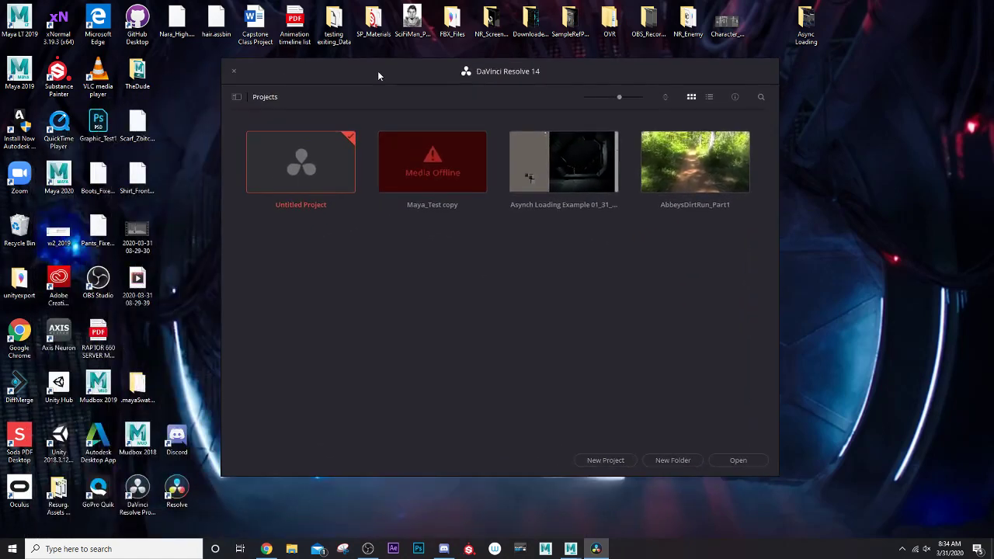
Bring Maya back, check the Common tab image size in Render Settings, then minimize it
mouse_move(571, 549)
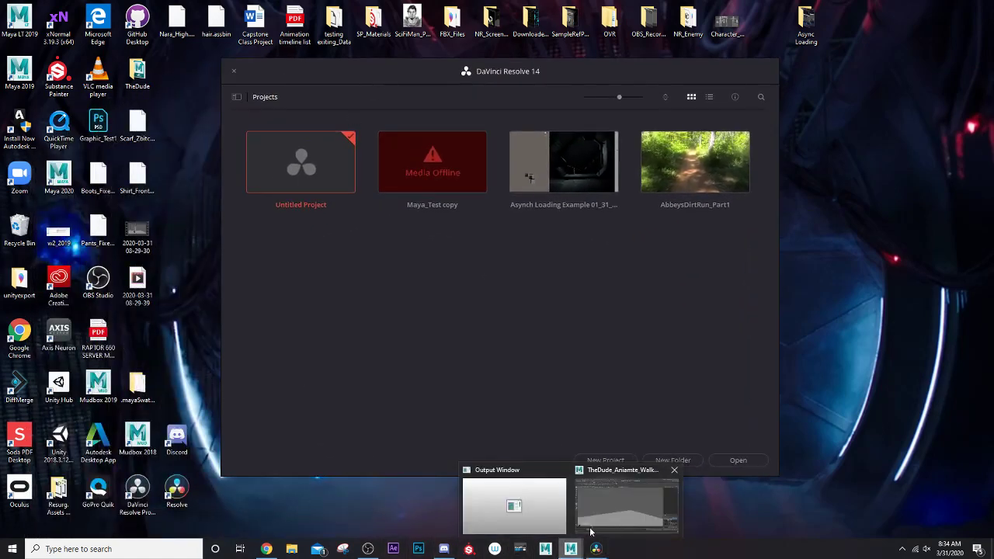
left_click(627, 504)
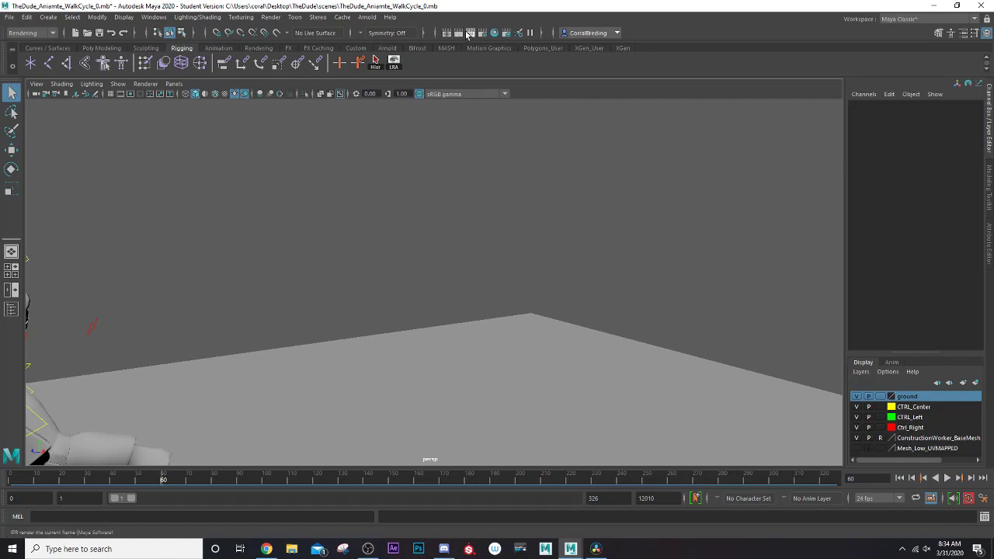
left_click(482, 33)
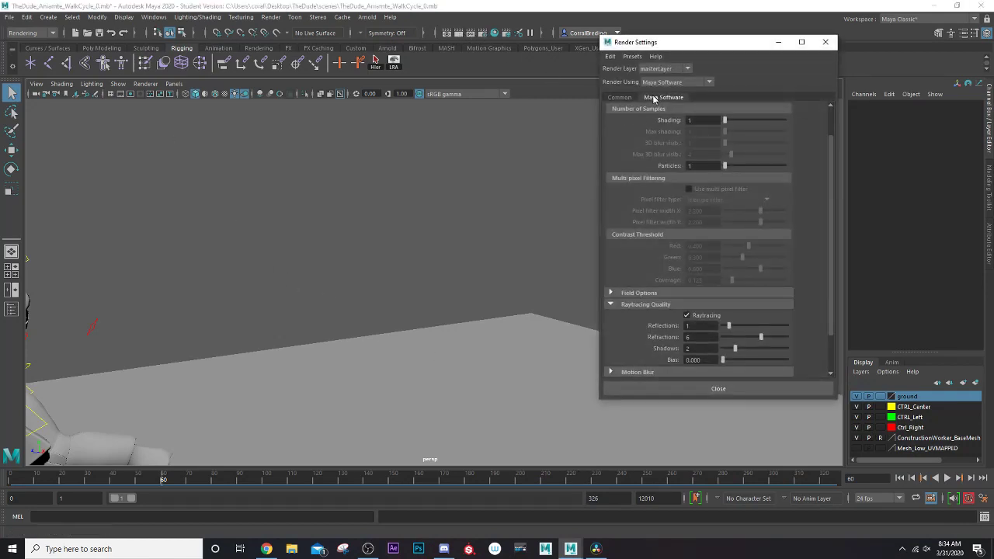
left_click(628, 98)
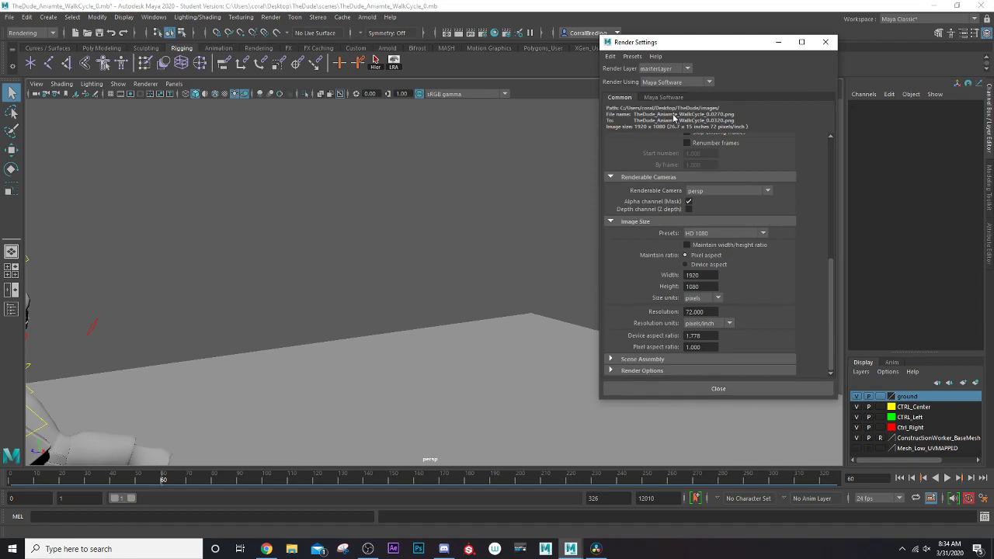
left_click(778, 42)
Minimize Maya, move the Resolve project manager lower right, and place the TheDude icon mid-desktop
left_click(933, 6)
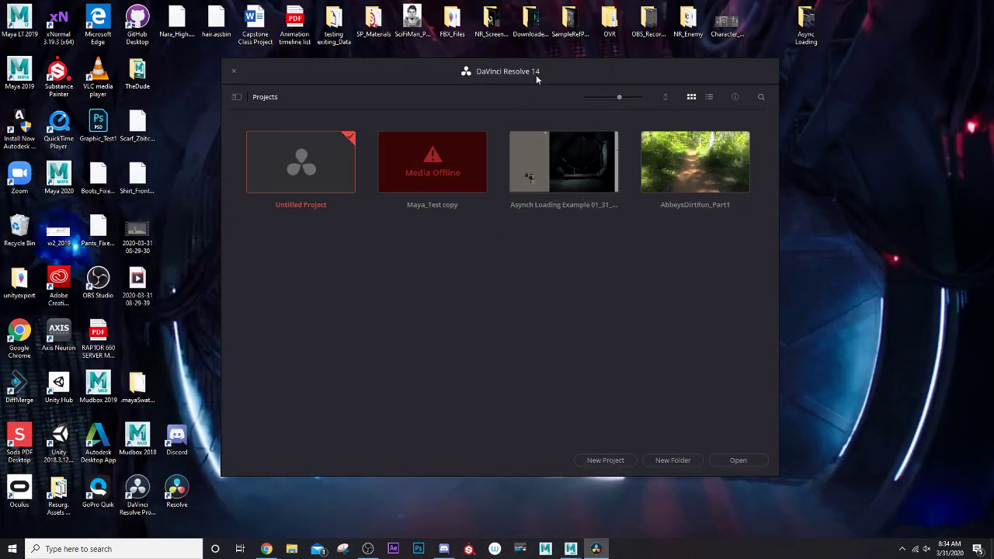
left_click_drag(535, 75, 885, 255)
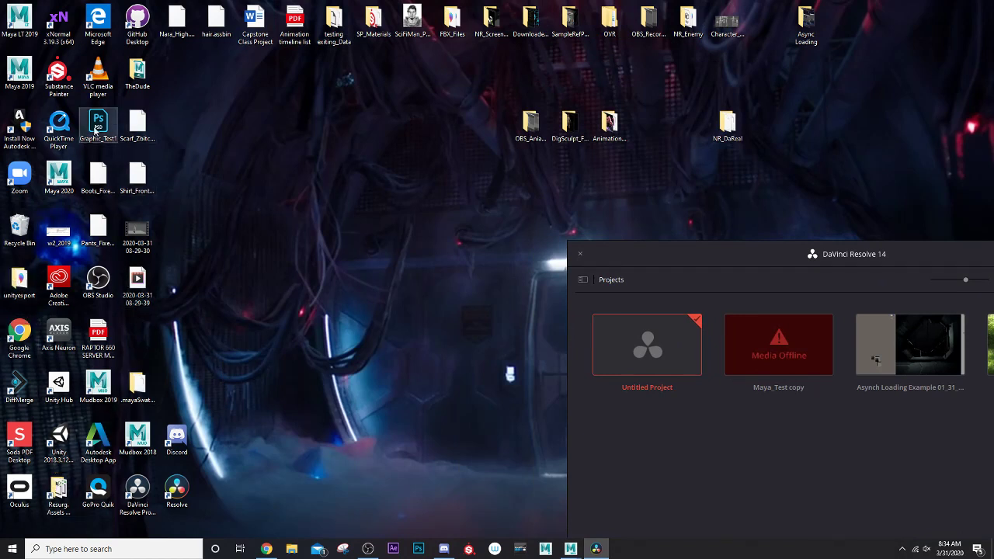
left_click_drag(137, 74, 383, 239)
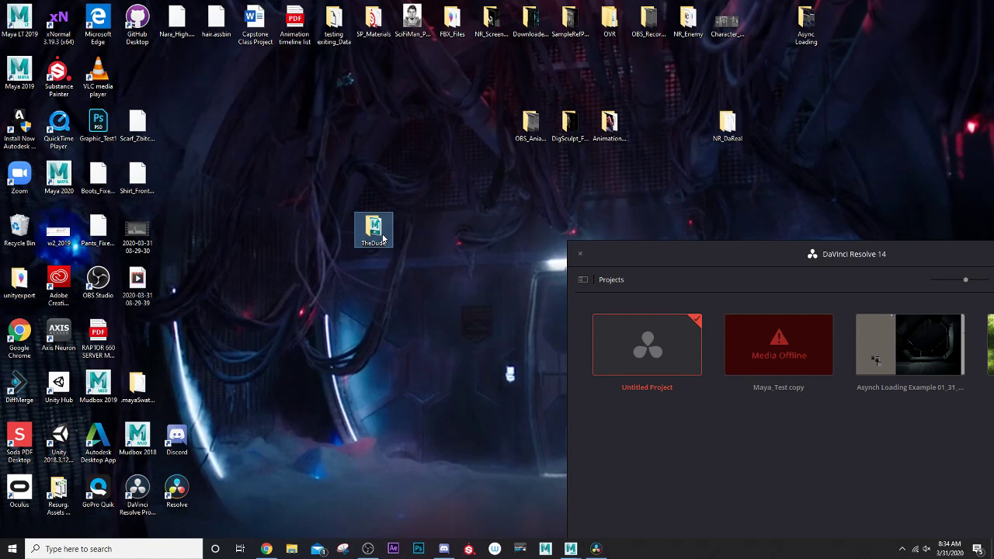
double_click(380, 233)
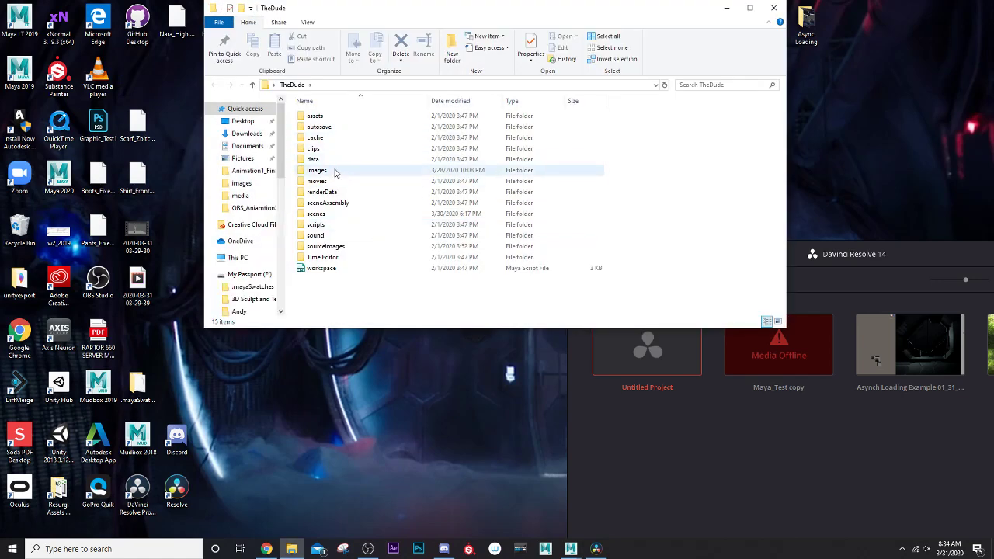
double_click(335, 172)
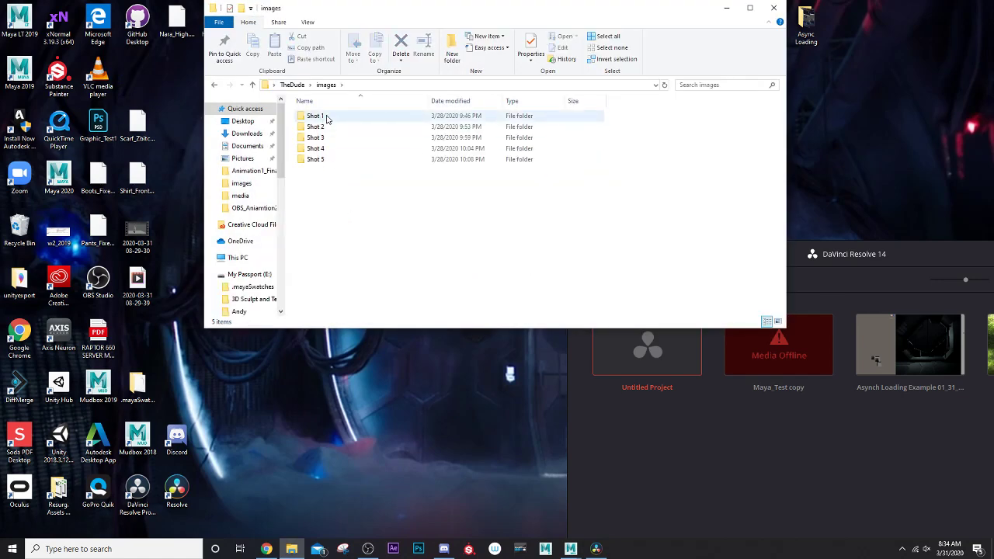
double_click(326, 118)
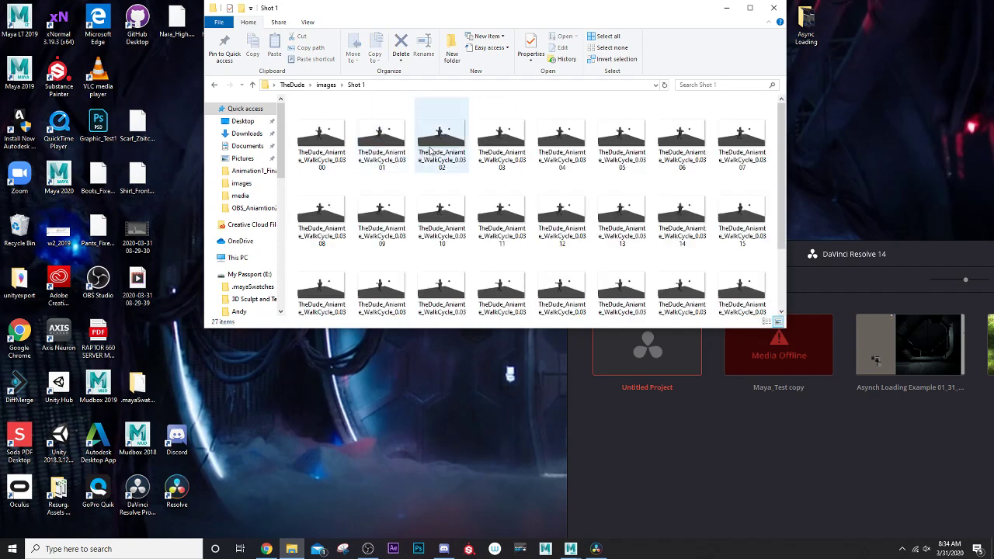
left_click(215, 84)
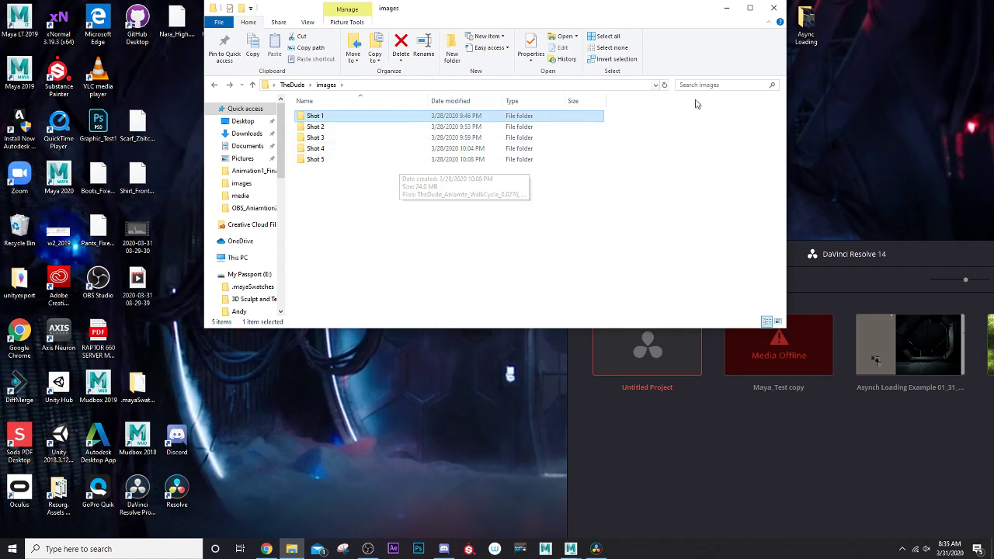
left_click(775, 11)
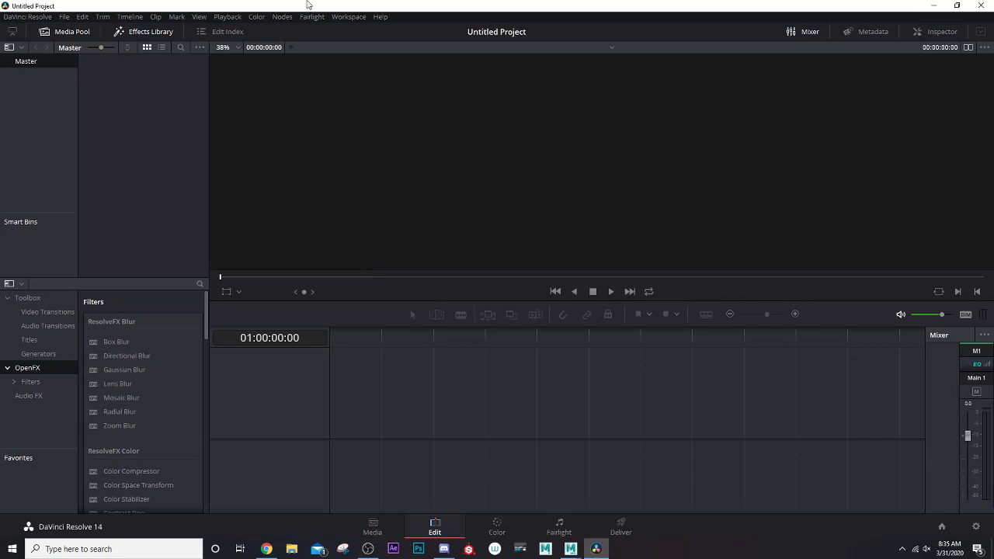
Review the 1920 x 1080, 24 fps Master Settings and Image Scaling, then cancel Project Settings
mouse_move(309, 6)
left_mouse_down()
mouse_move(335, 21)
mouse_move(314, 1)
left_mouse_up()
left_click(66, 17)
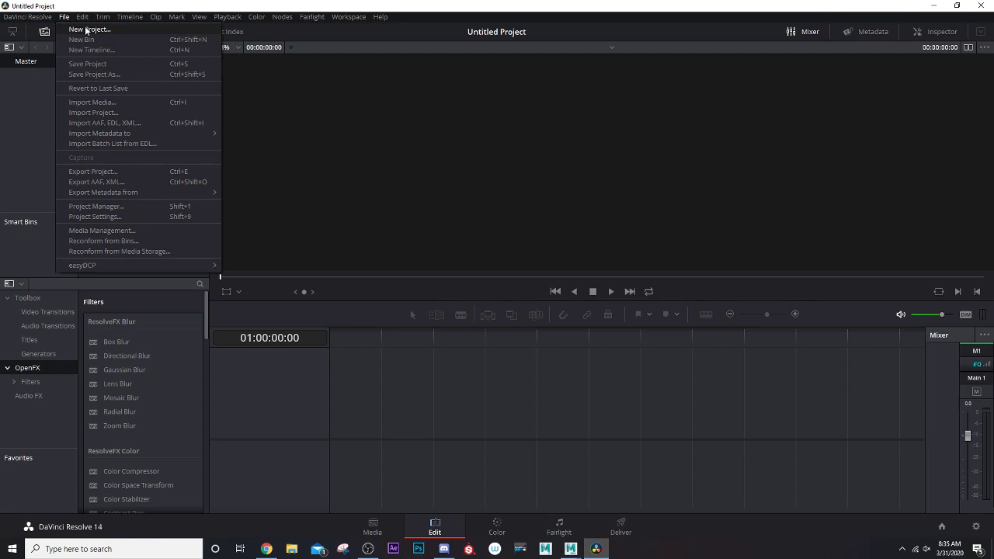
left_click(100, 216)
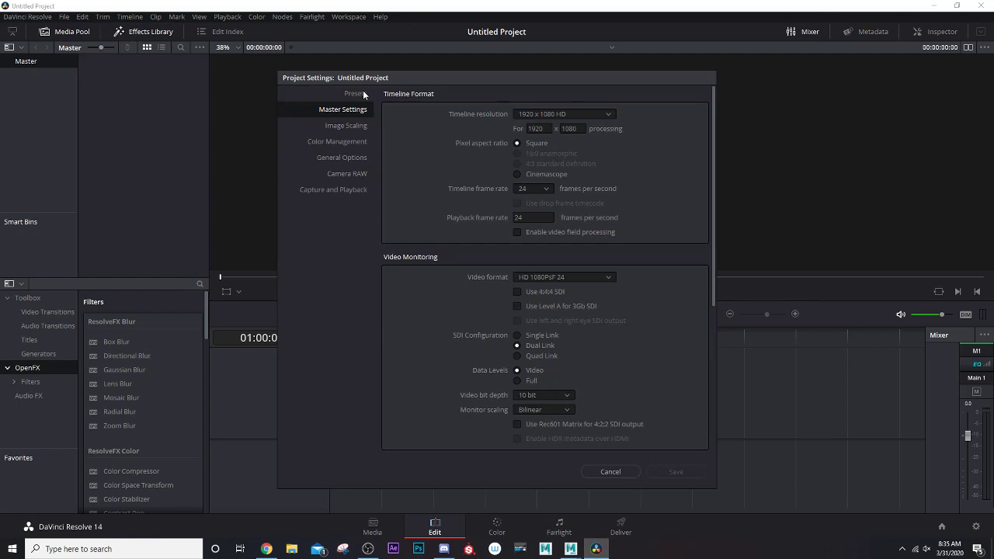
left_click(342, 126)
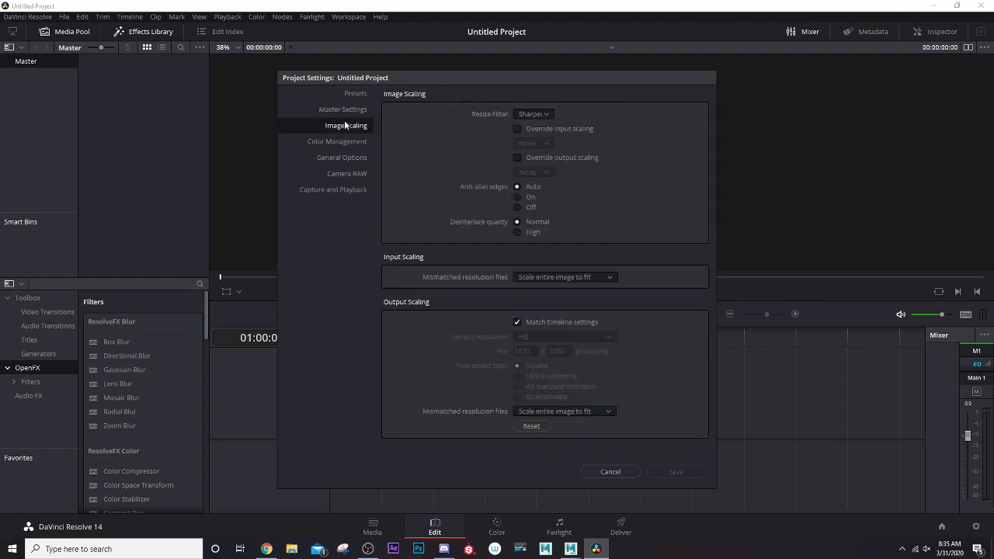
left_click(345, 108)
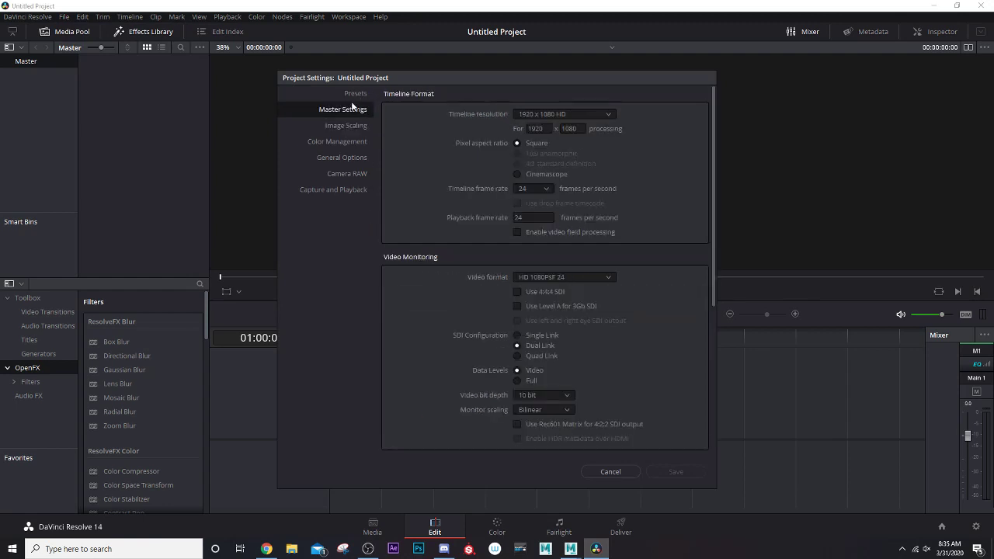
left_click(610, 471)
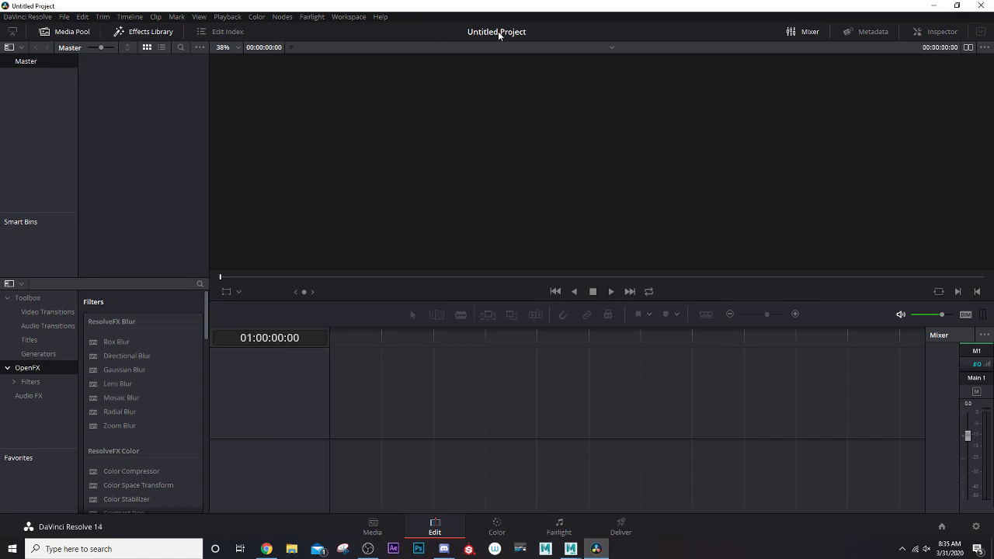
Save the untitled project with File > Save Project under the name TheDUdeAnimation
left_click(69, 18)
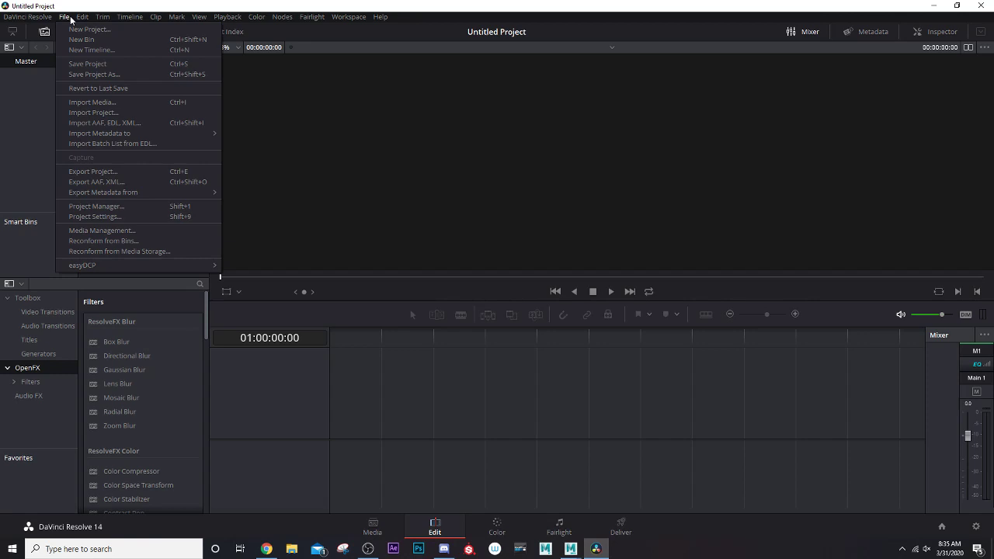
left_click(83, 65)
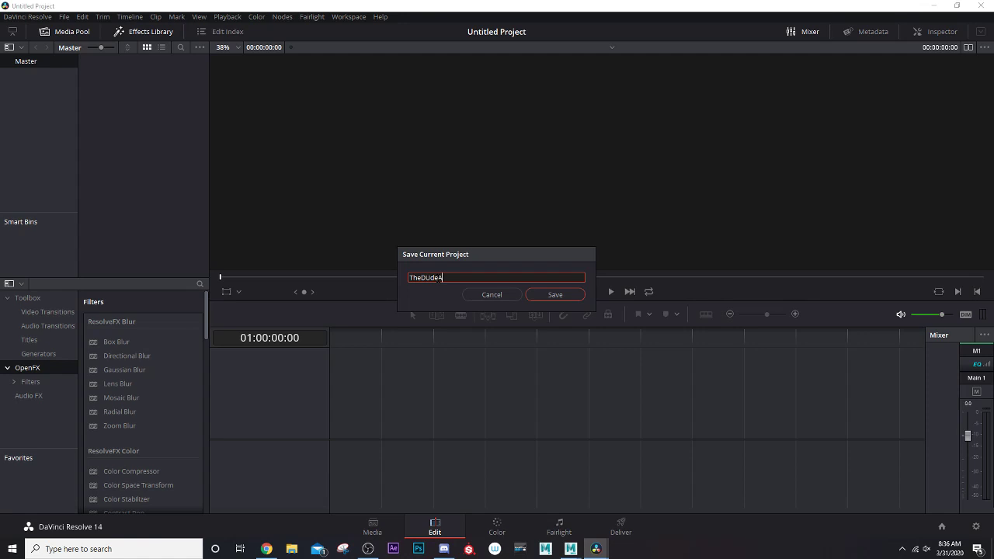
key("Return")
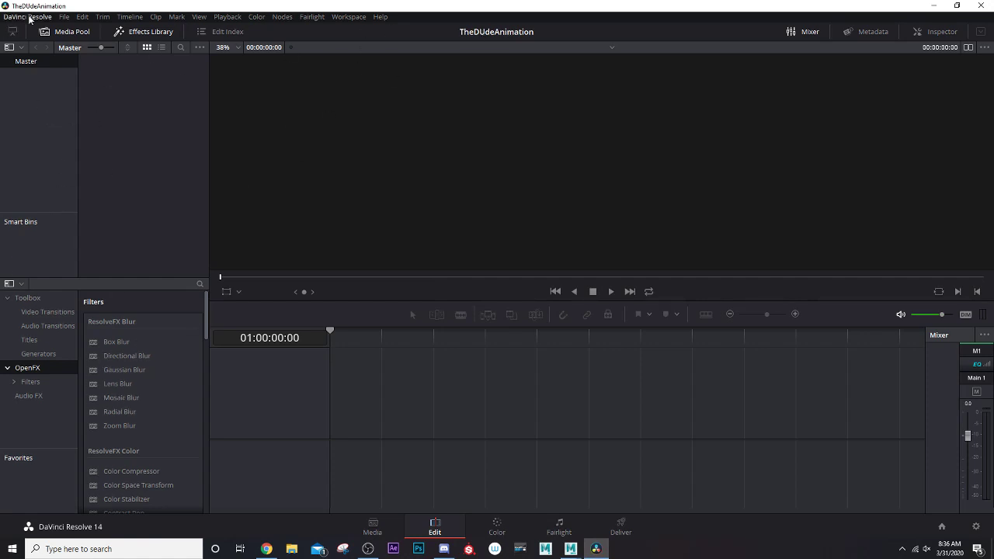
Import all frames from Desktop > TheDude > images > Shot 1 into the Media Pool as one clip
left_click(65, 17)
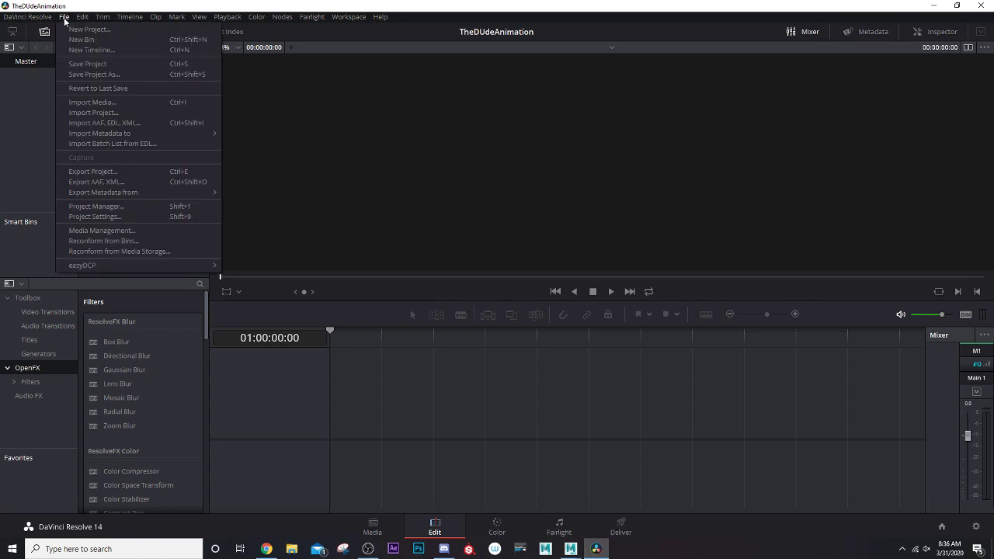
left_click(100, 102)
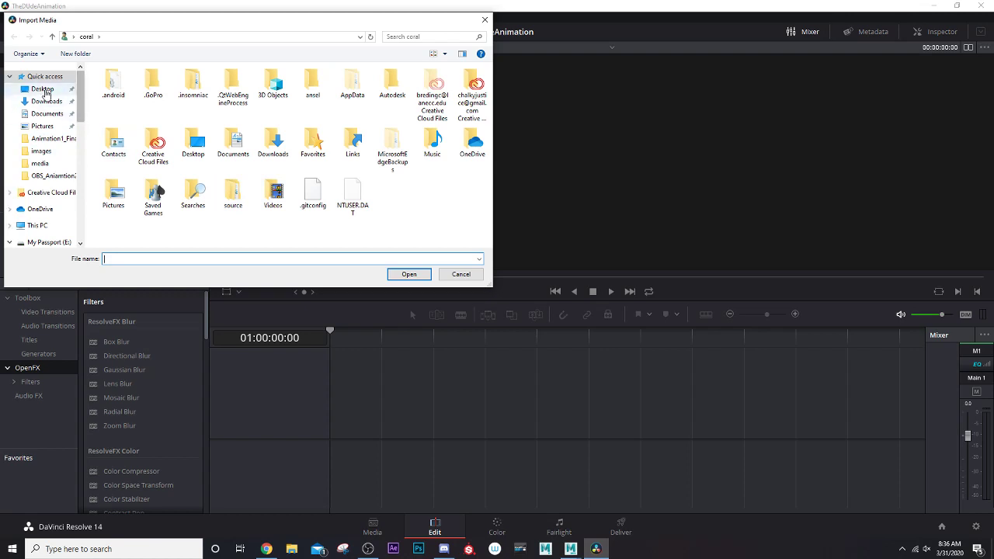
left_click(44, 90)
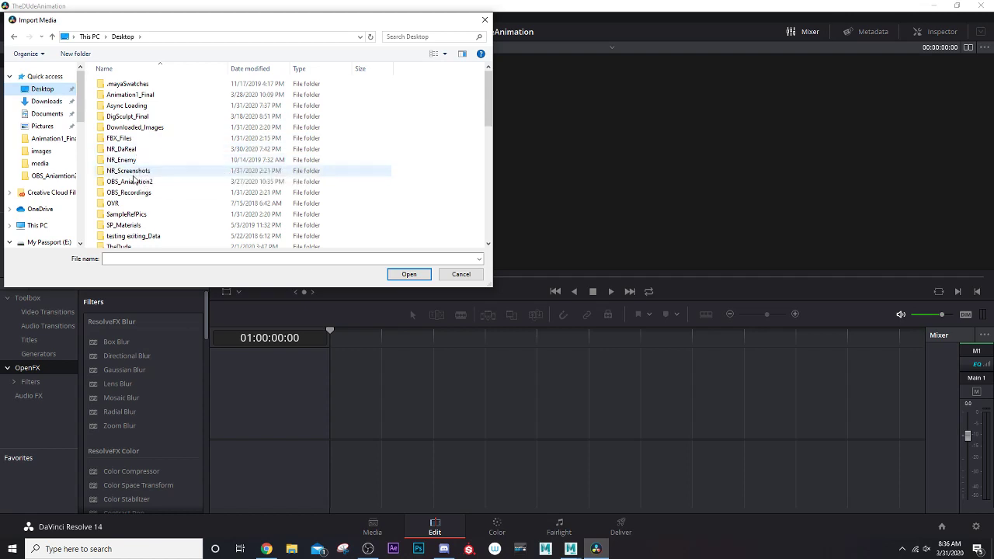
scroll(135, 180, "down", 2)
double_click(134, 188)
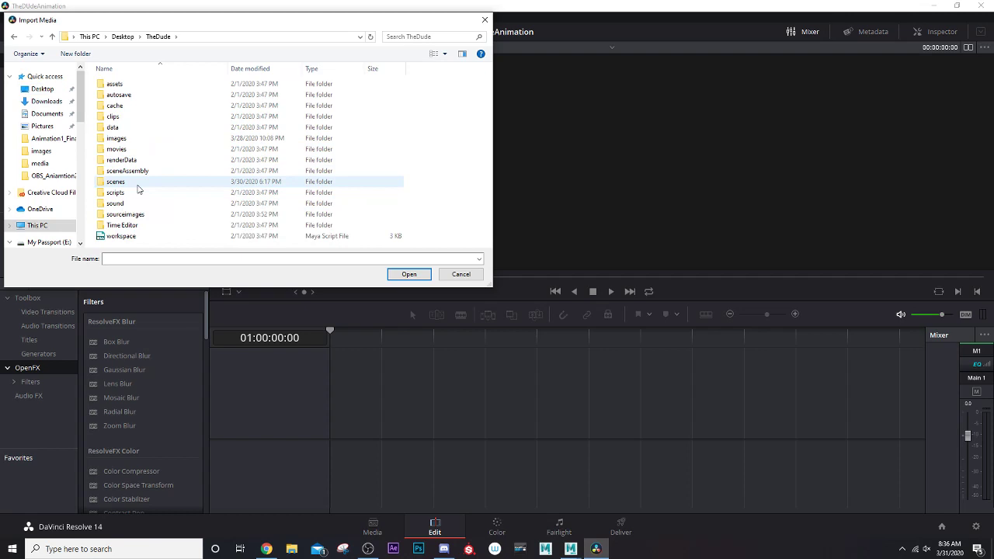
double_click(125, 140)
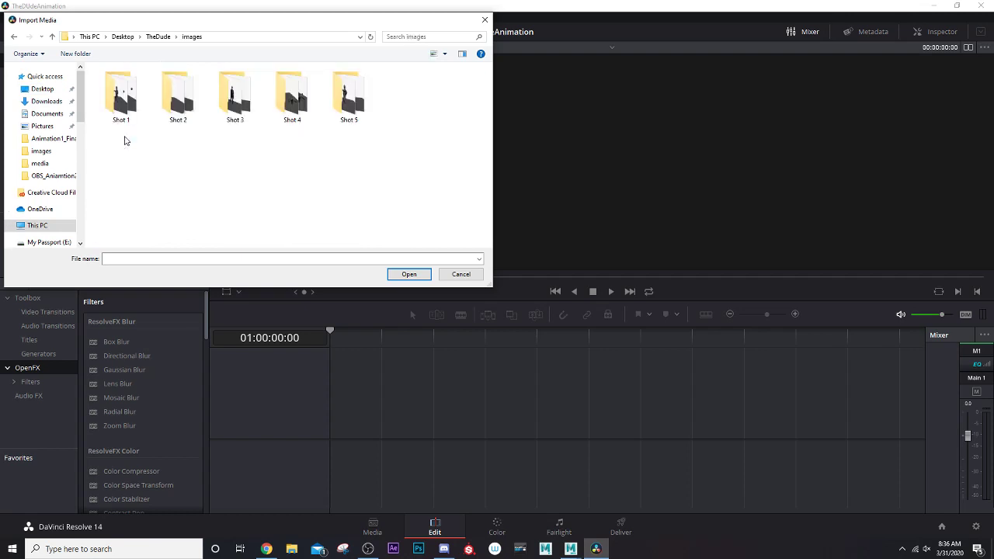
double_click(119, 100)
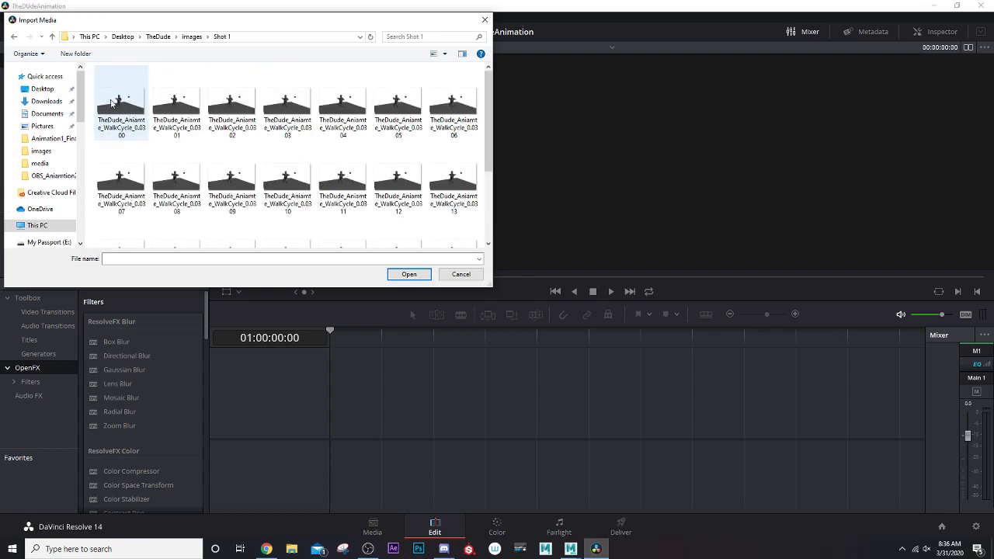
left_click(126, 120)
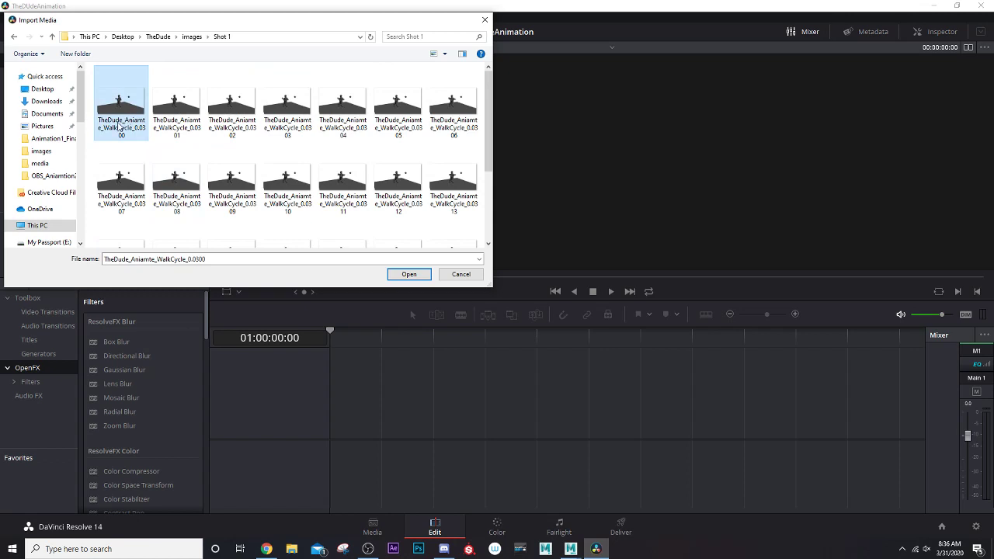
key("ctrl+a")
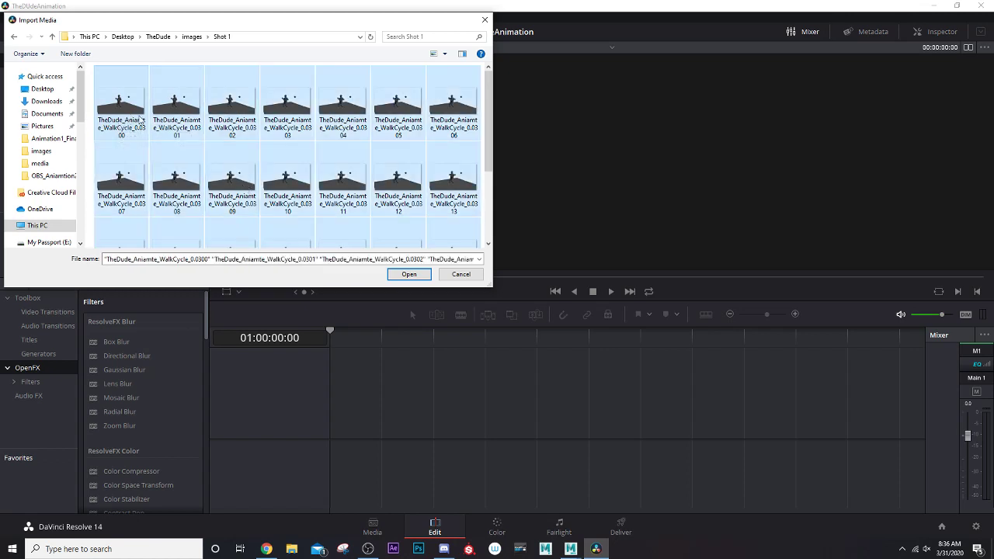
left_click(409, 275)
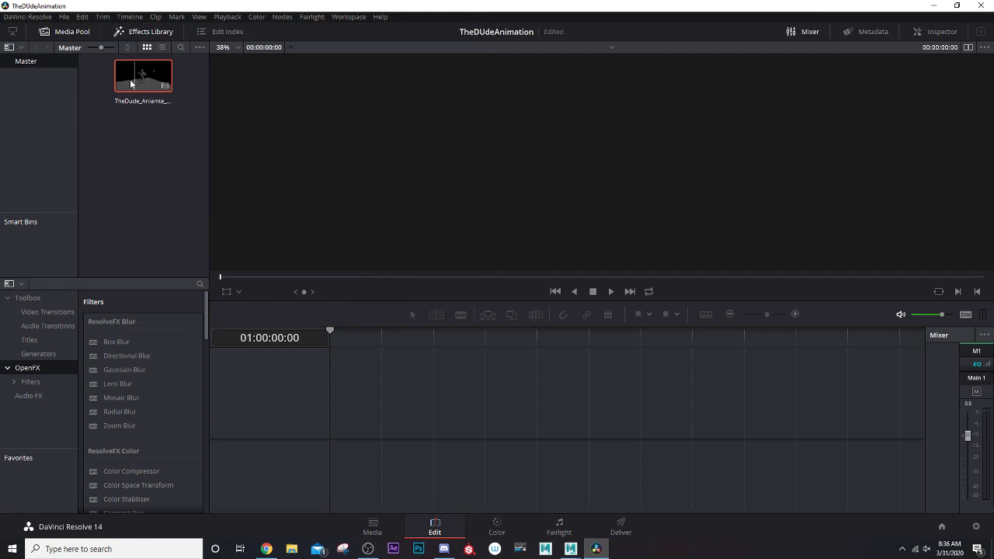
Drag the Shot 1 clip onto a new timeline, then import all Shot 2 frames
left_click_drag(119, 86, 245, 381)
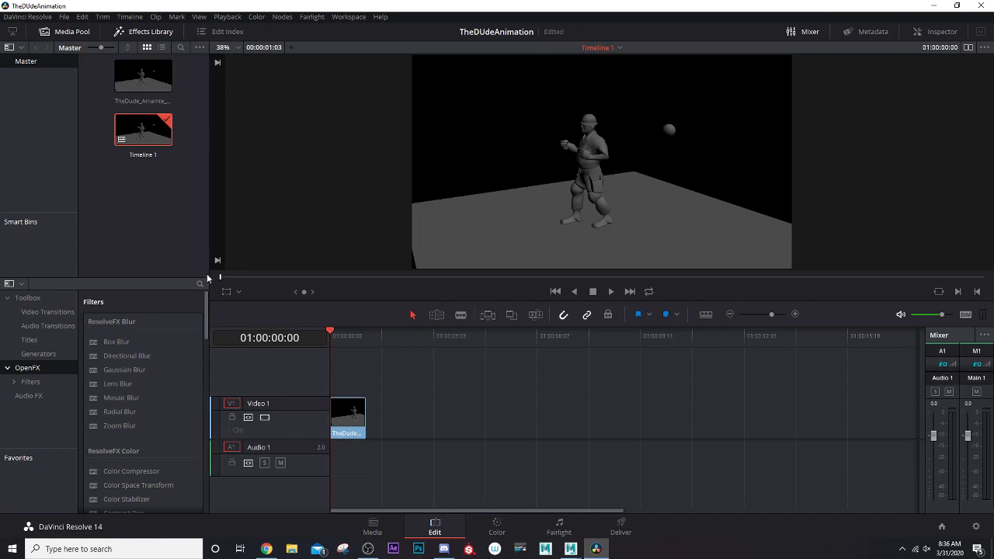
left_click(65, 17)
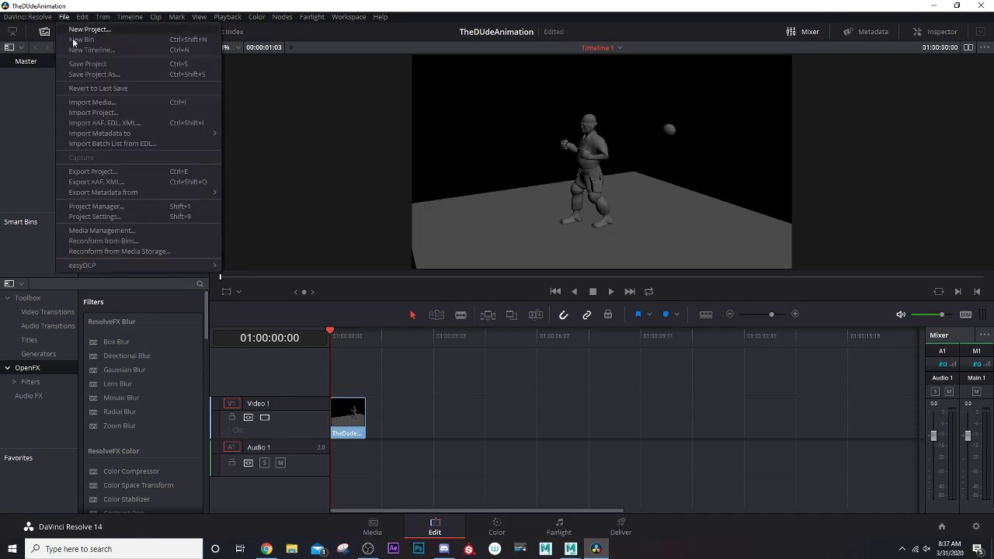
left_click(95, 103)
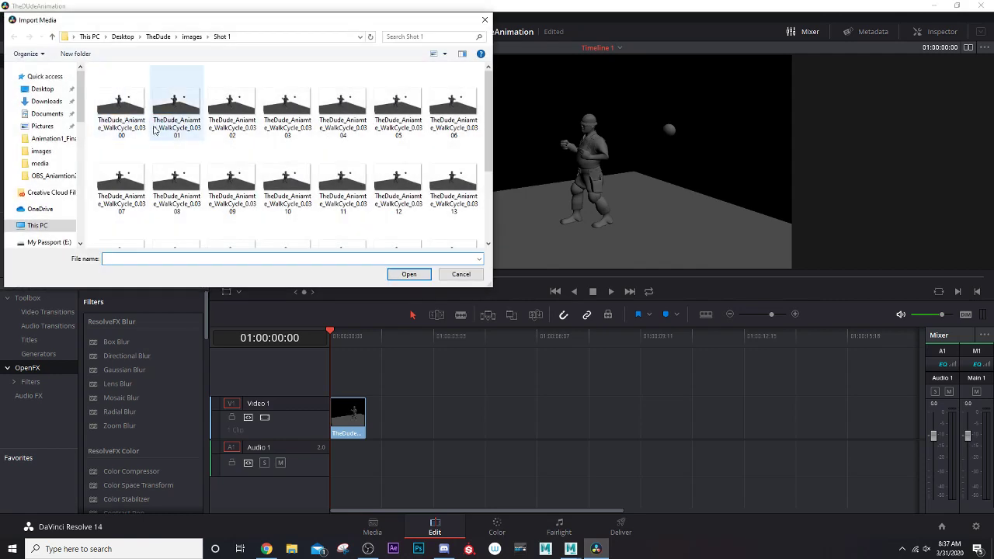
left_click(191, 36)
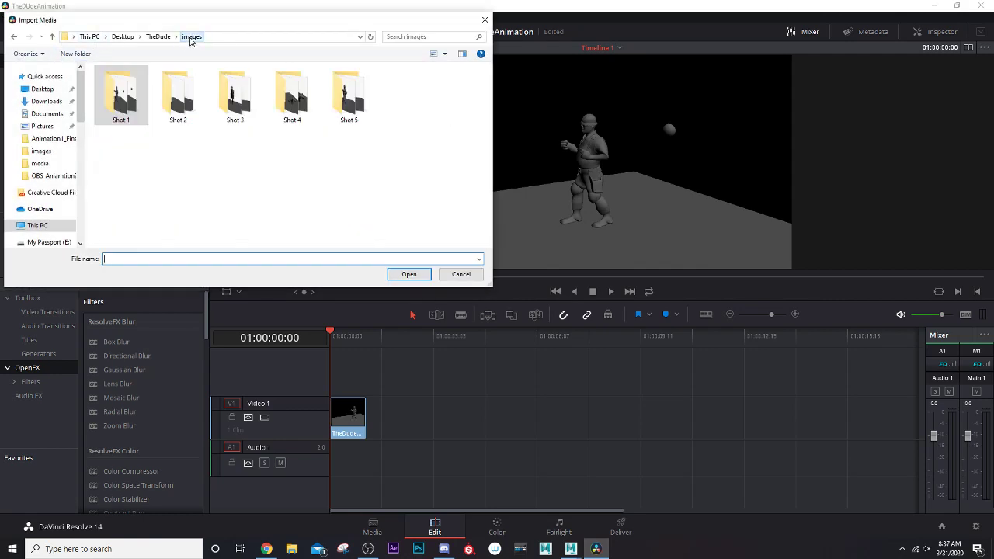
left_click(174, 106)
double_click(174, 107)
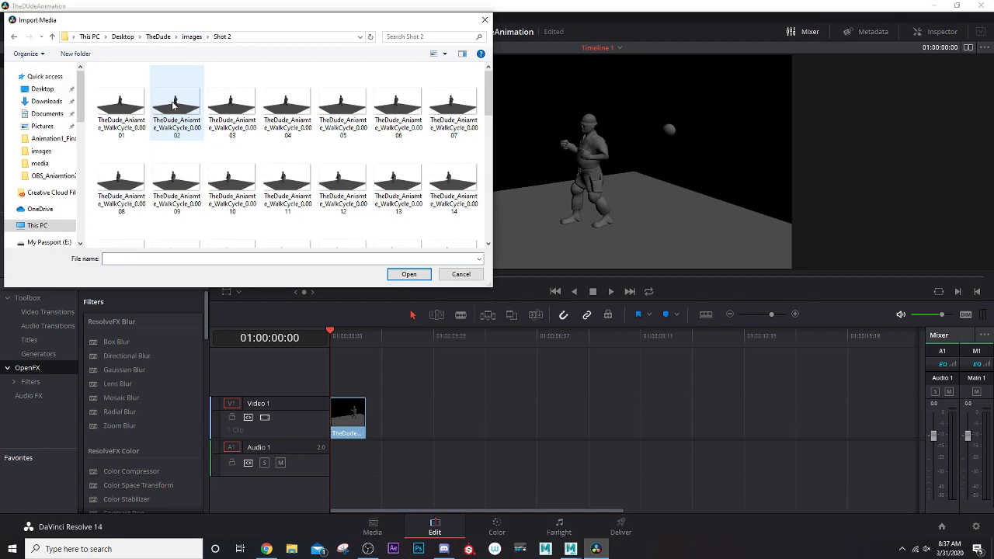
left_click(128, 105)
key("ctrl+a")
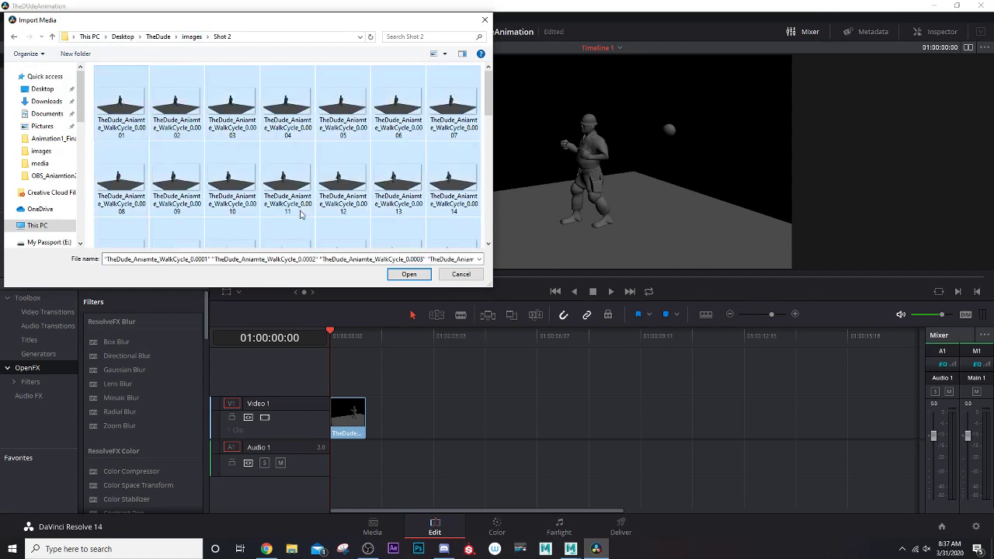
left_click(408, 274)
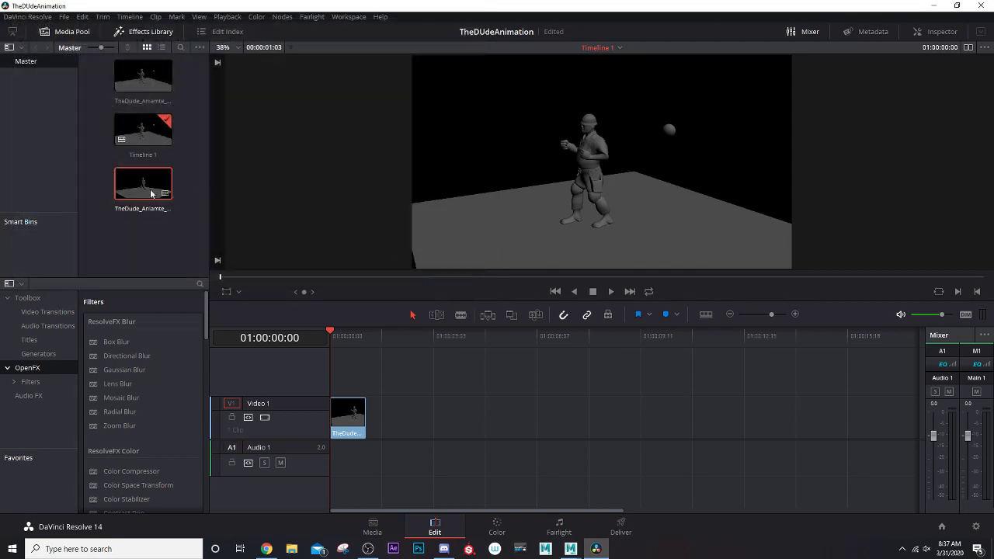
Import all Shot 3 frames into the Media Pool as a clip
left_click(64, 17)
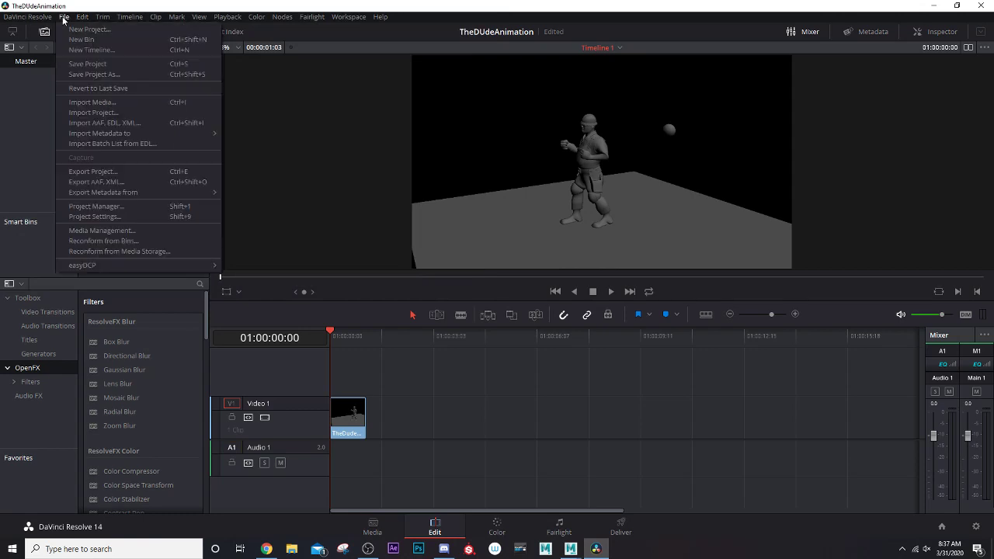
left_click(91, 101)
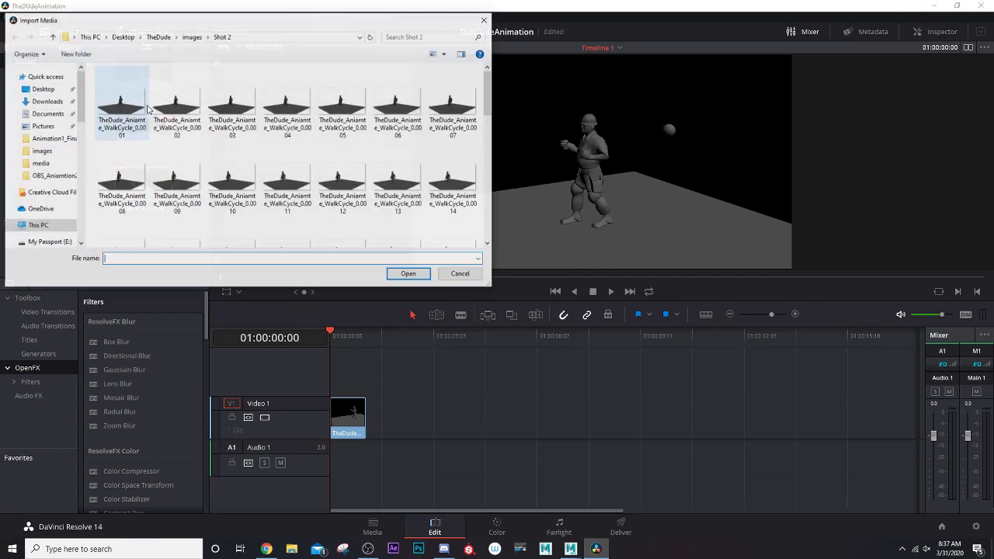
left_click(158, 36)
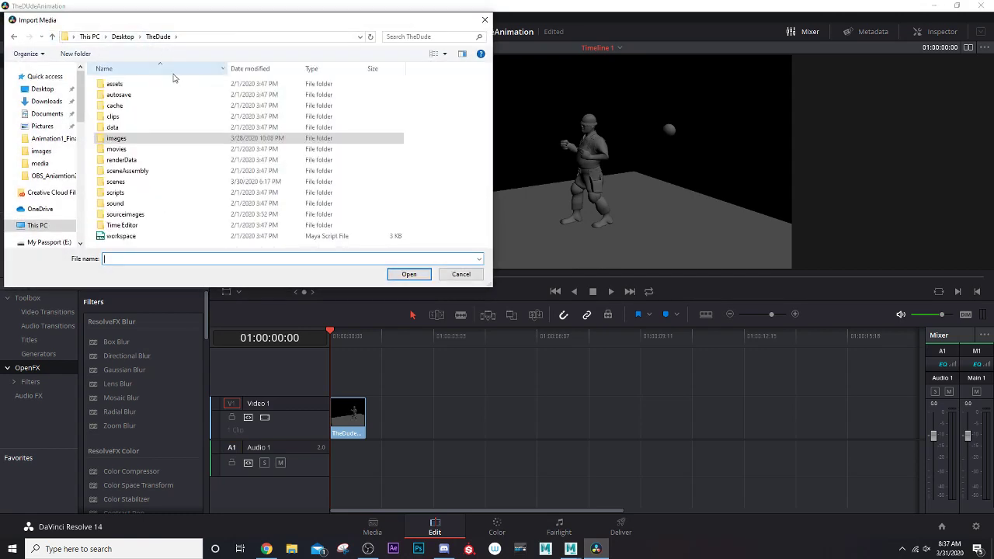
double_click(142, 142)
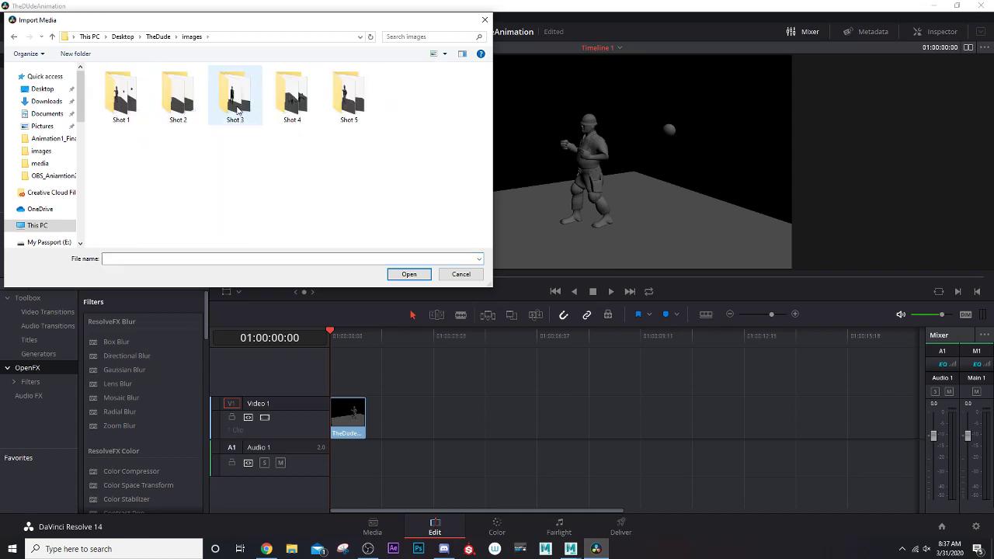
double_click(237, 110)
left_click(113, 101)
key("ctrl+a")
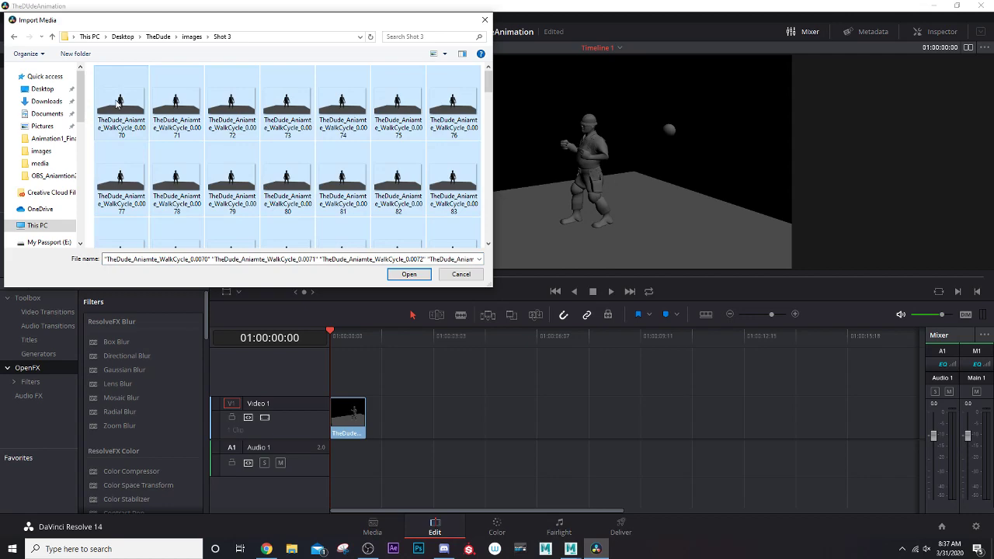
left_click(408, 274)
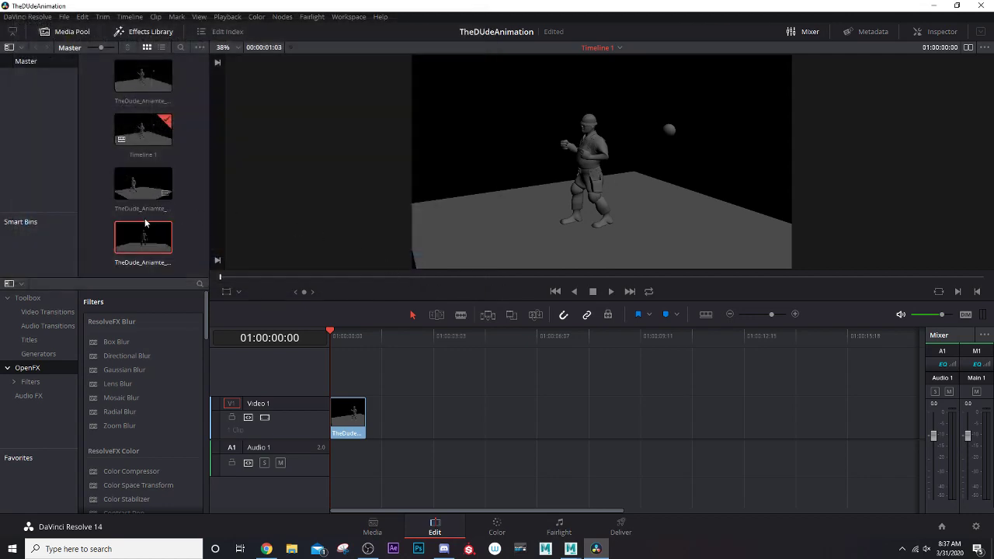
Import all Shot 4 frames into the Media Pool as a clip
left_click(64, 16)
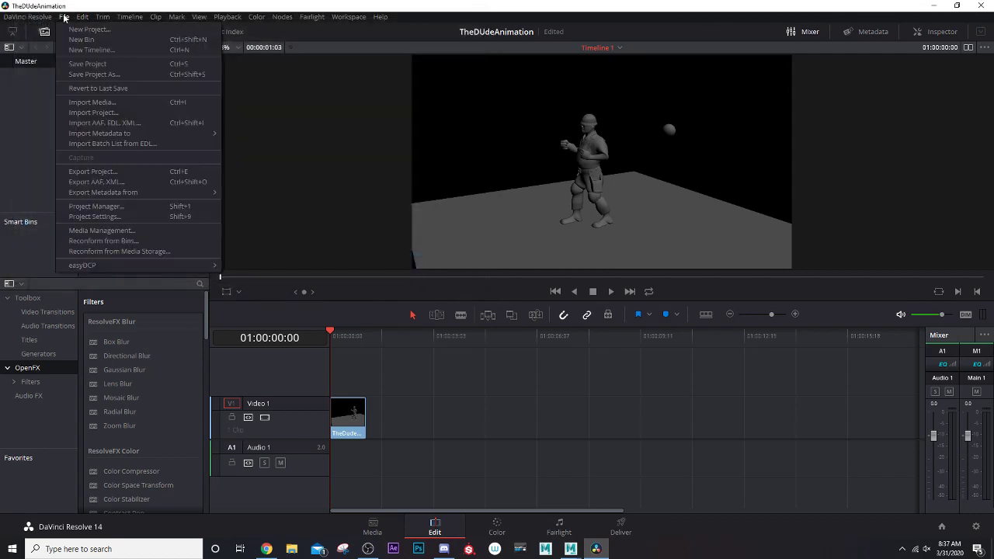
left_click(101, 103)
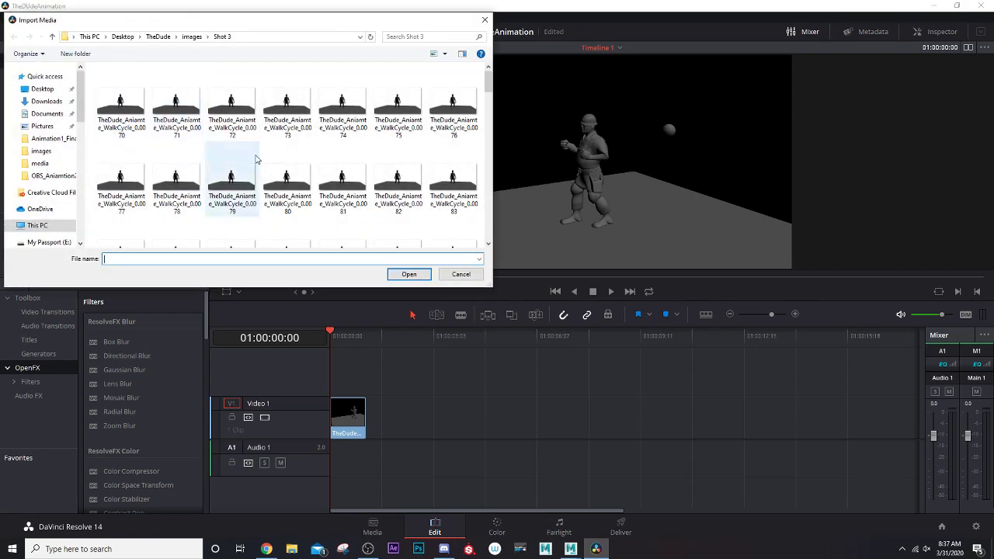
left_click(191, 37)
double_click(292, 93)
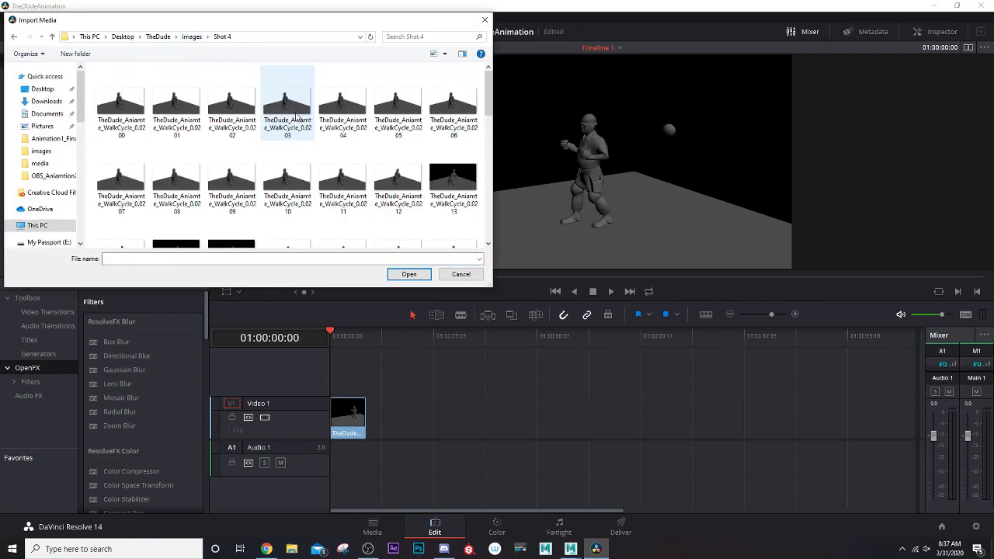
left_click(130, 110)
key("ctrl+a")
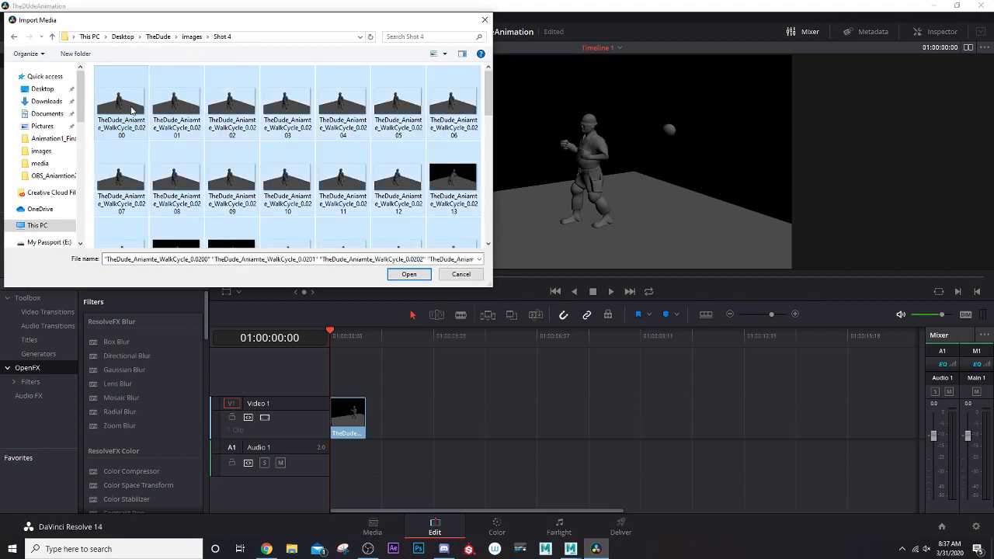
left_click(408, 274)
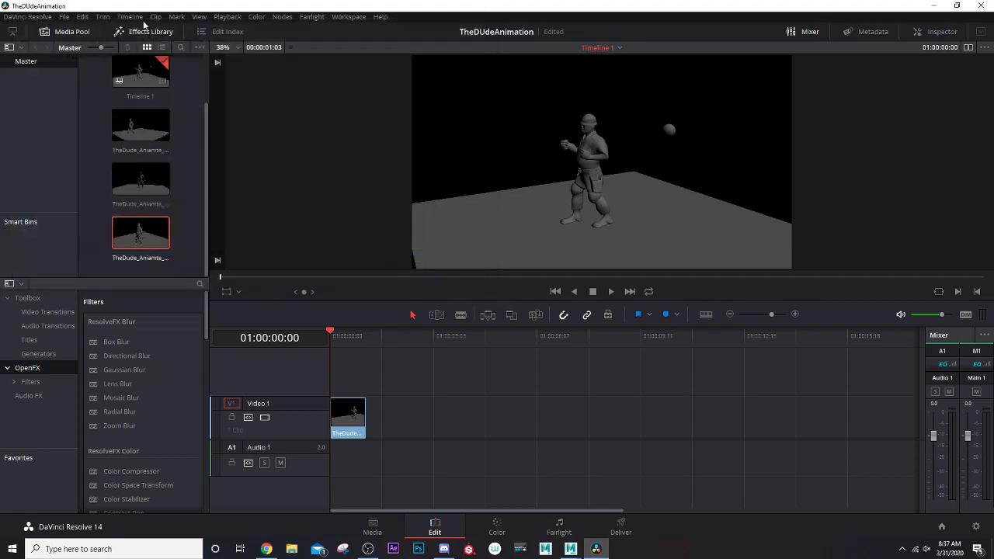
Import all Shot 5 frames into the Media Pool as a clip
left_click(64, 17)
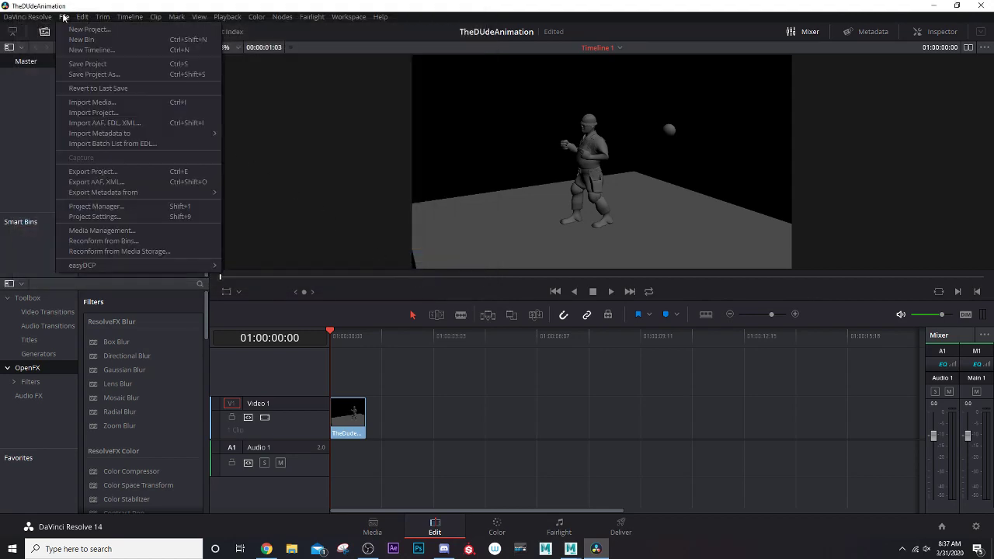
left_click(91, 103)
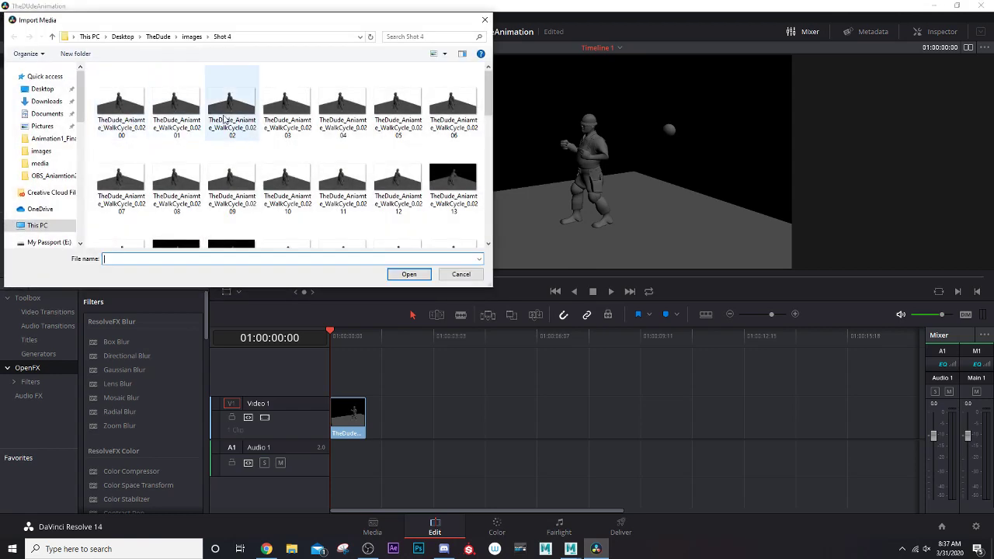
left_click(193, 38)
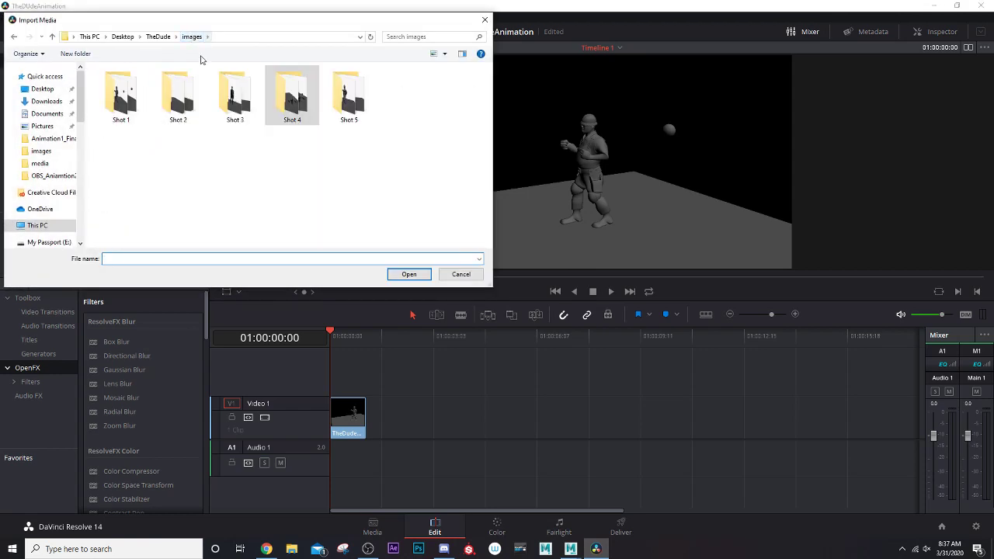
double_click(347, 97)
left_click(134, 118)
key("ctrl+a")
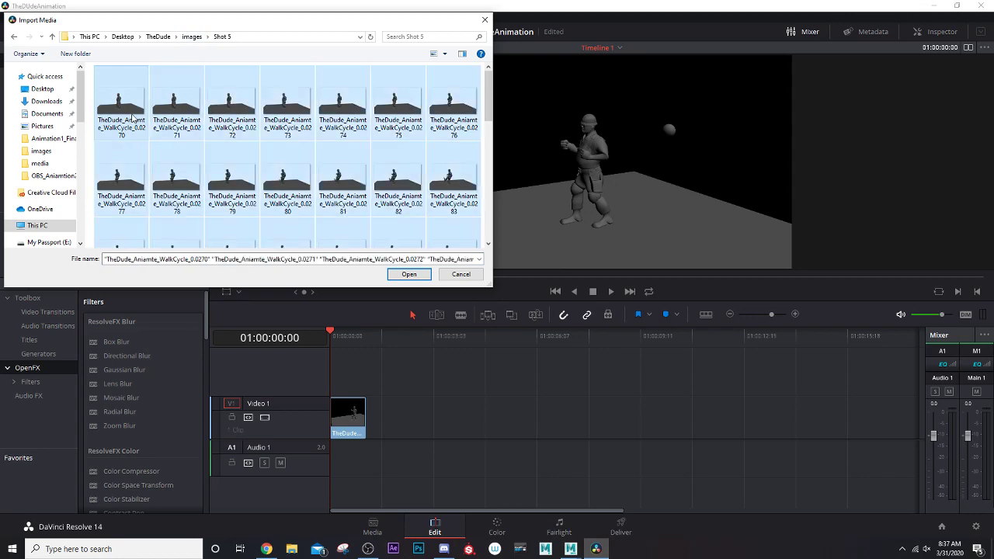
left_click(408, 274)
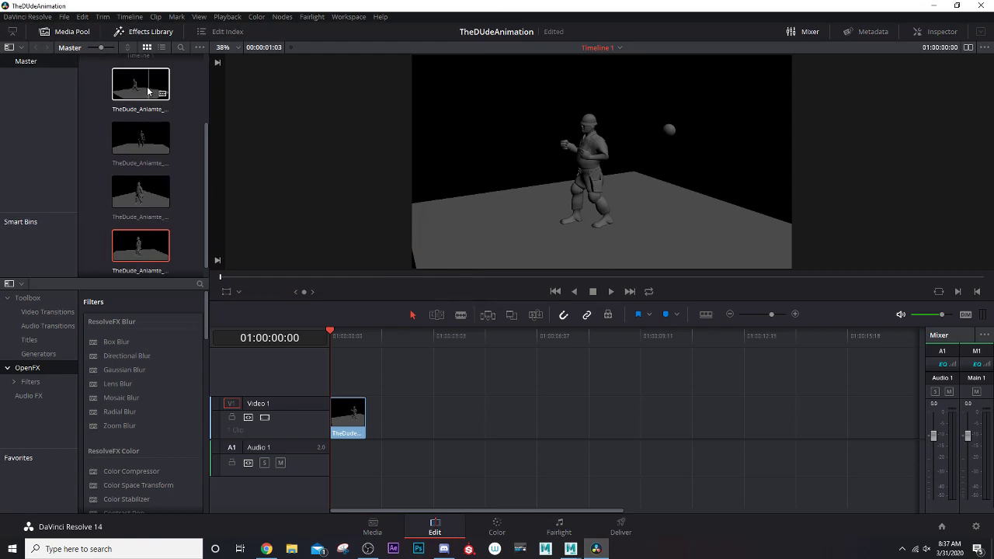
Drag the remaining walk-cycle clips onto Video 1 end to end, then deselect them
left_click_drag(152, 91, 368, 459)
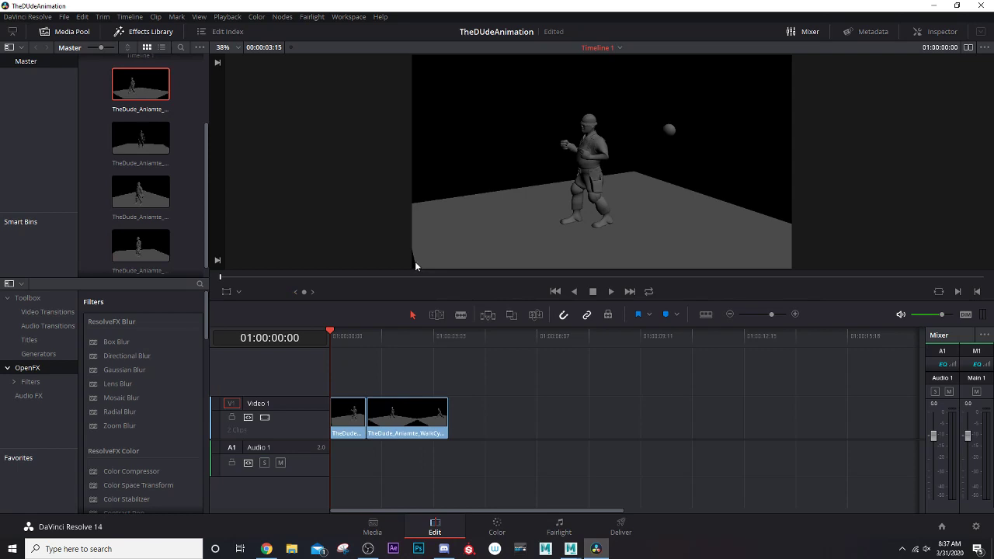
mouse_move(386, 425)
left_mouse_down()
mouse_move(380, 358)
mouse_move(380, 413)
left_mouse_up()
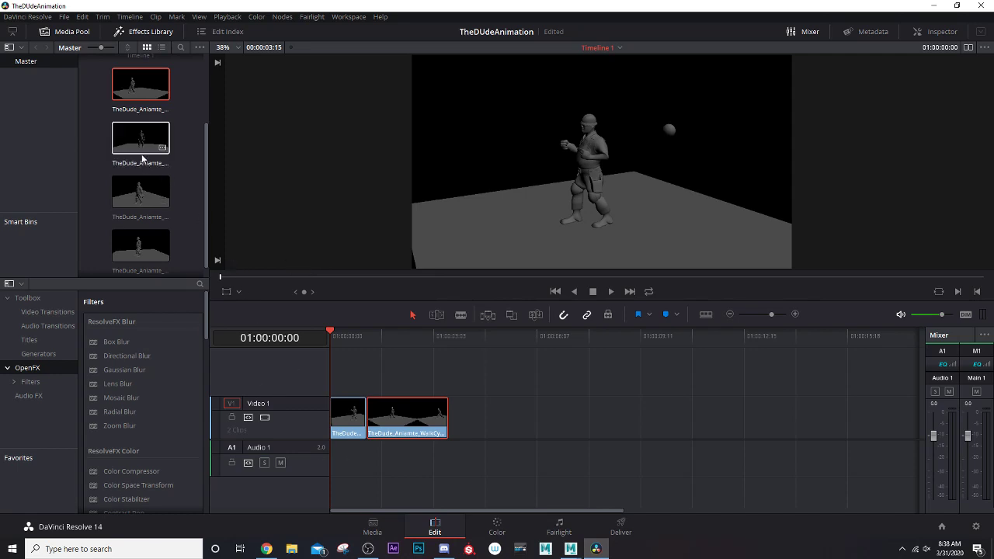
left_click_drag(142, 158, 464, 464)
left_click_drag(163, 201, 628, 442)
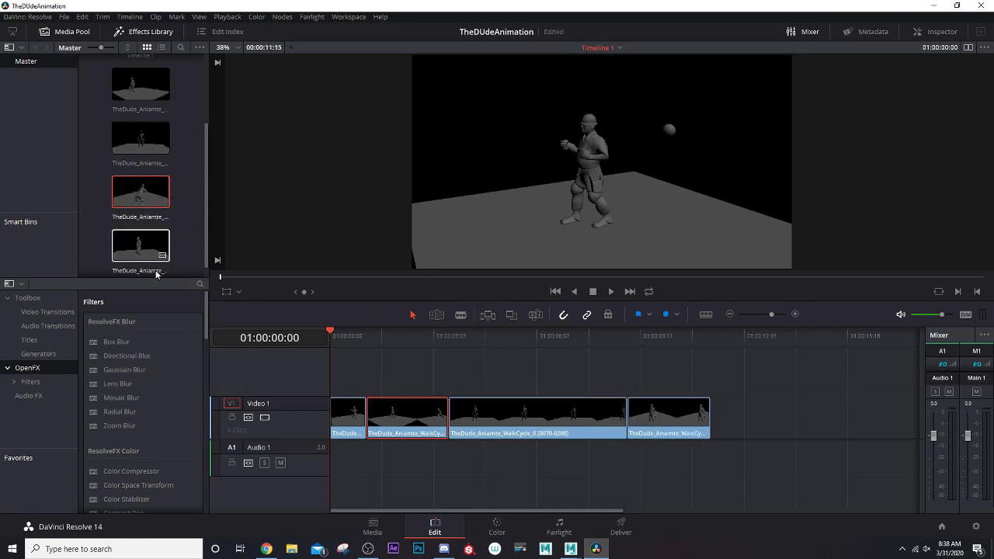
left_click_drag(144, 247, 715, 436)
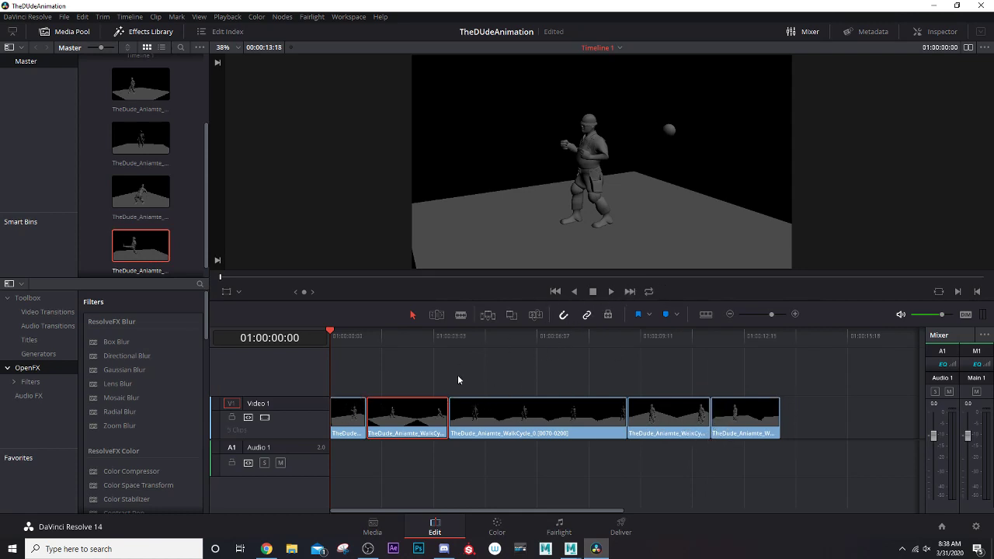
left_click(333, 431)
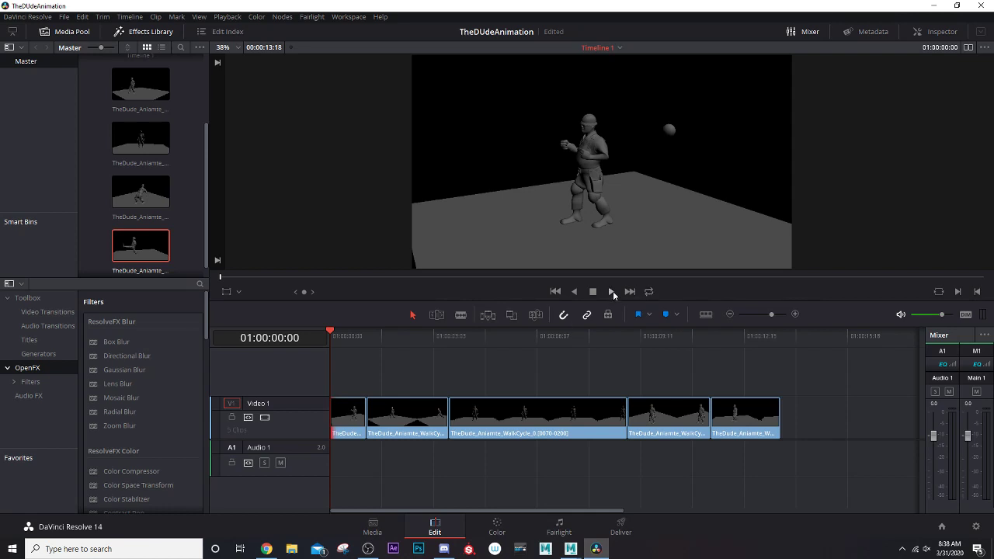
left_click(611, 292)
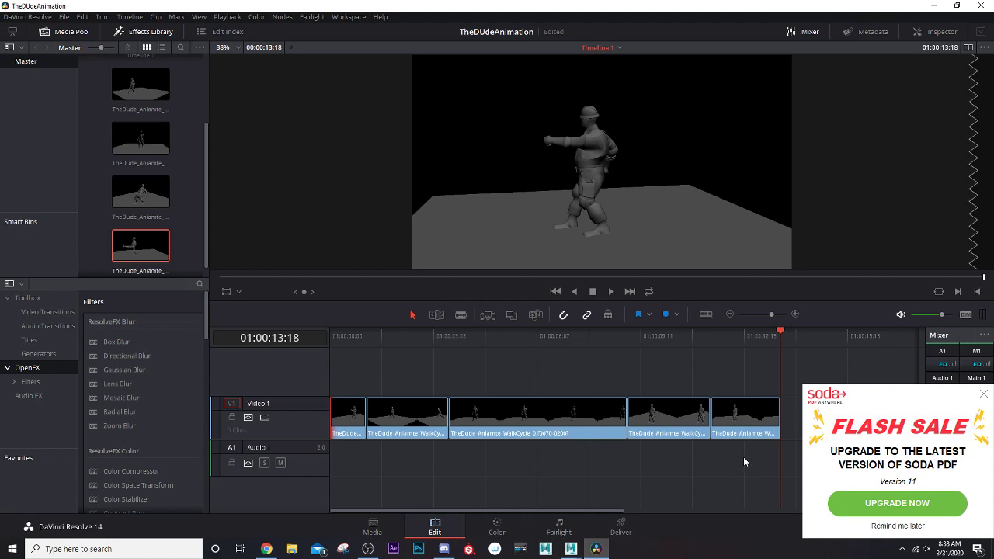
left_click(983, 393)
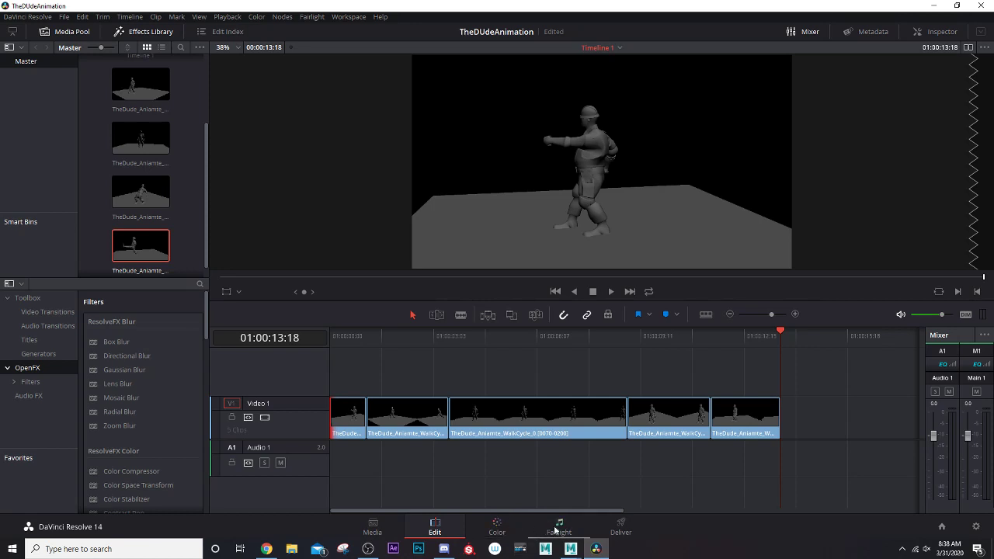
On the Deliver page, apply the YouTube 720p preset and browse for the render location
left_click(626, 529)
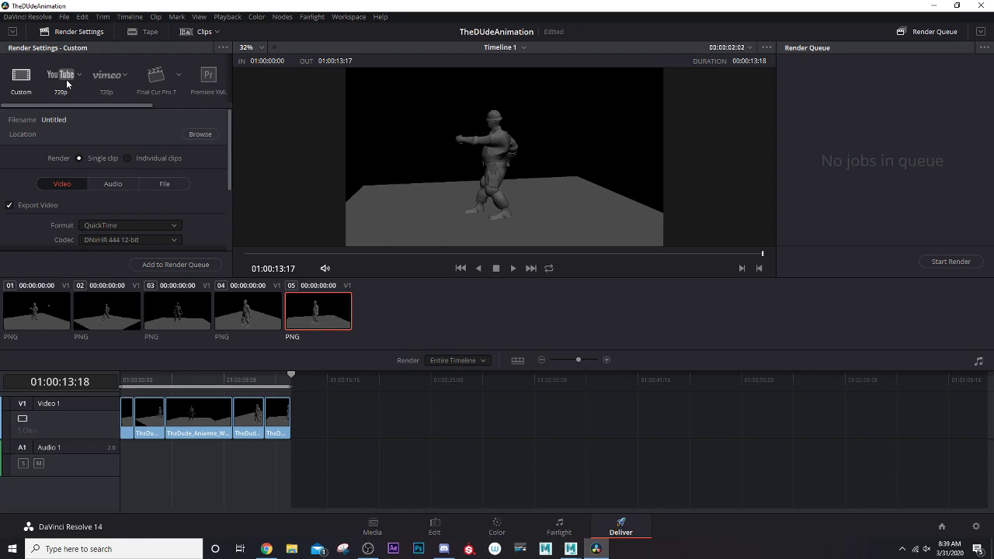
left_click(62, 75)
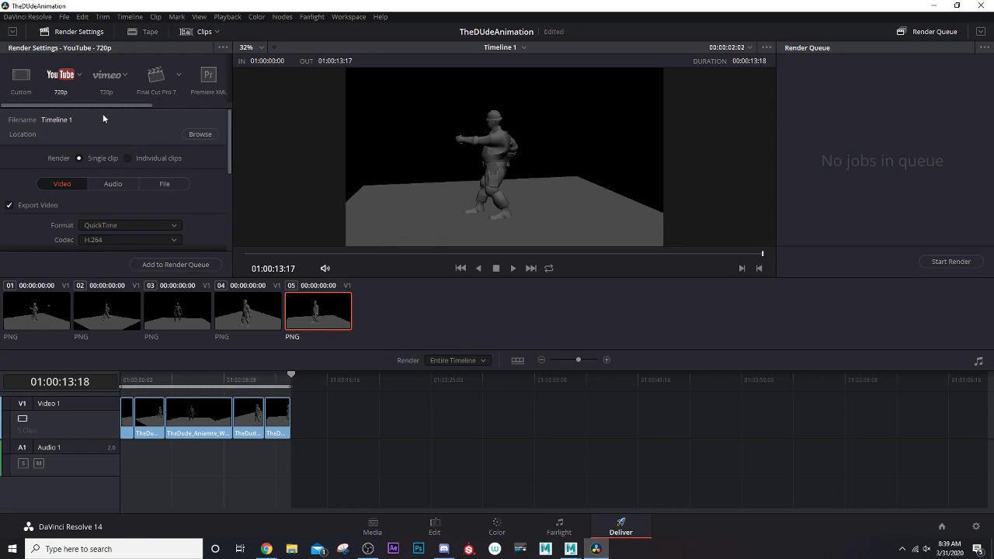
left_click(199, 136)
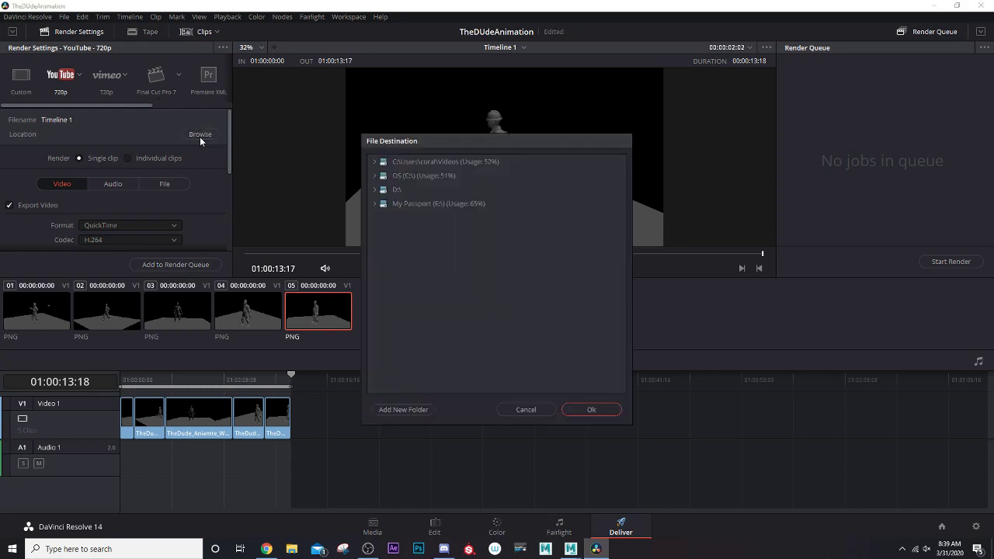
Set the Videos folder as destination, queue Timeline 1 as a job and start rendering
left_click(423, 163)
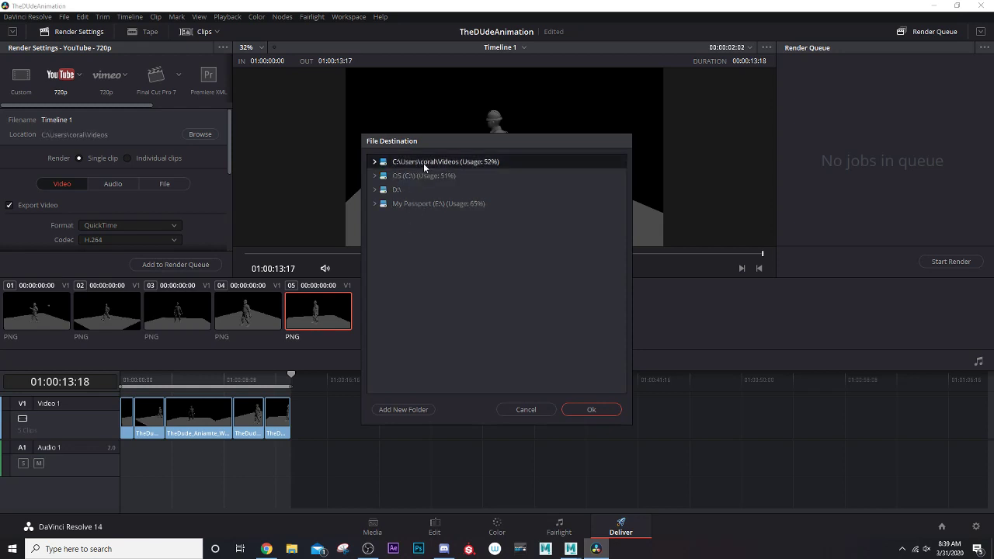
left_click(591, 410)
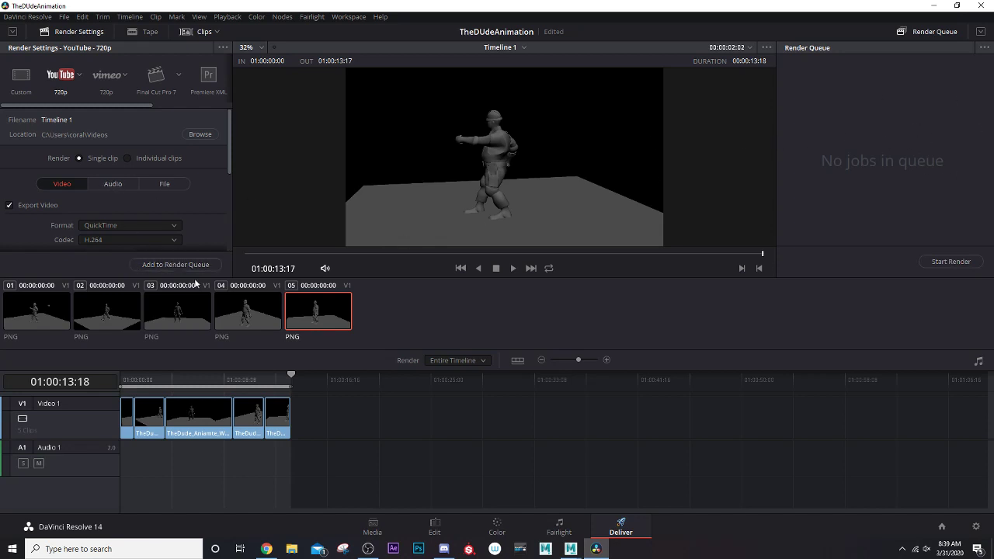
left_click(176, 265)
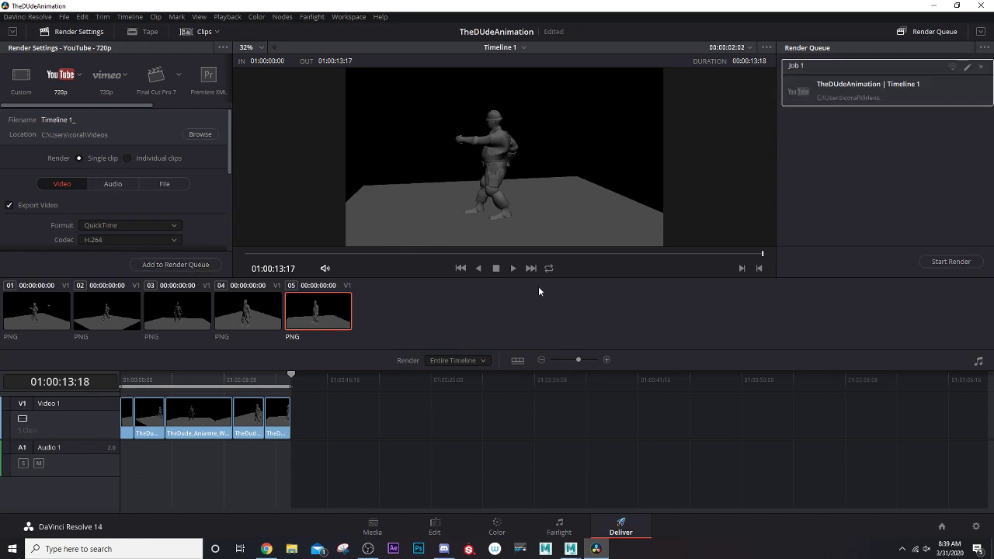
left_click(947, 261)
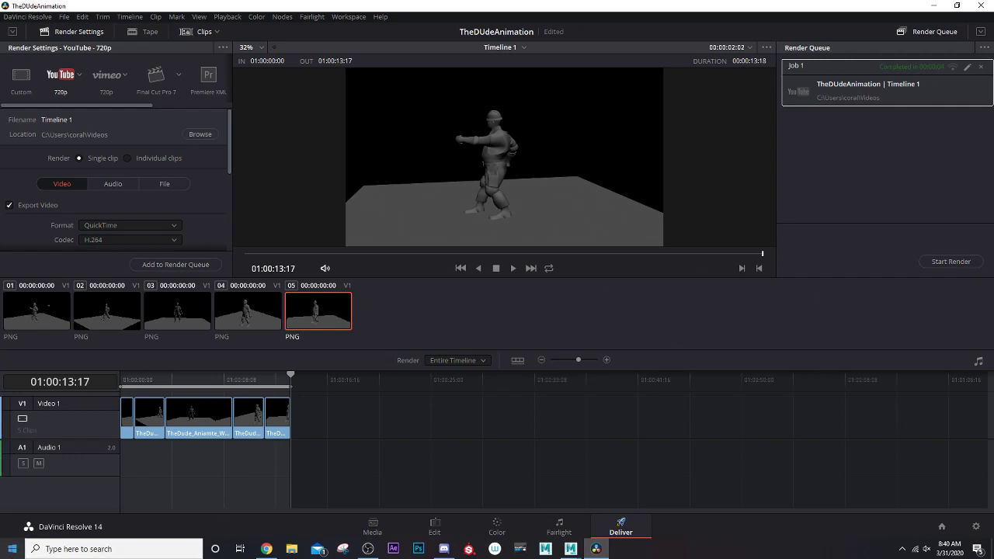
In File Explorer, open Timeline 1 from OS (C:) > Users > user folder > Videos to play it
left_click(293, 548)
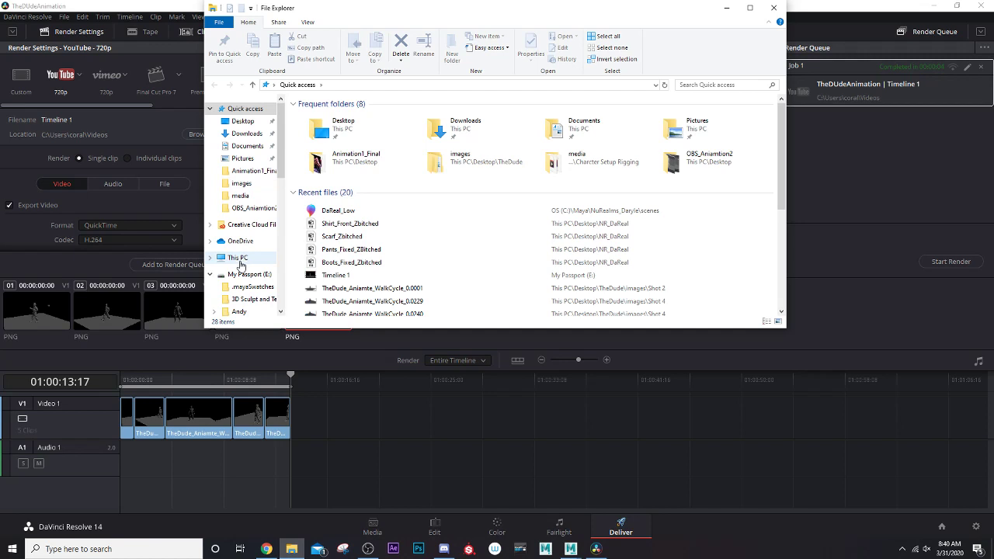
left_click(238, 258)
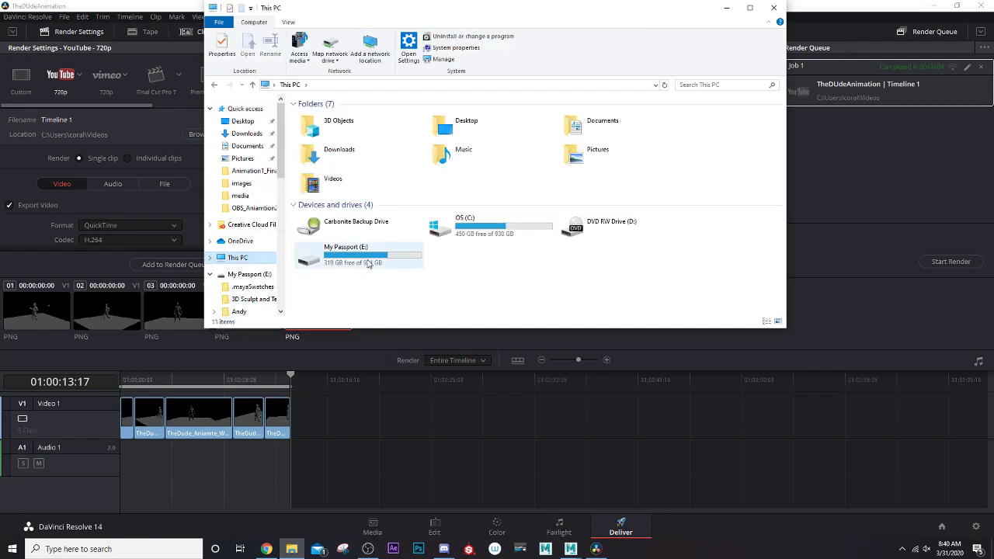
double_click(483, 232)
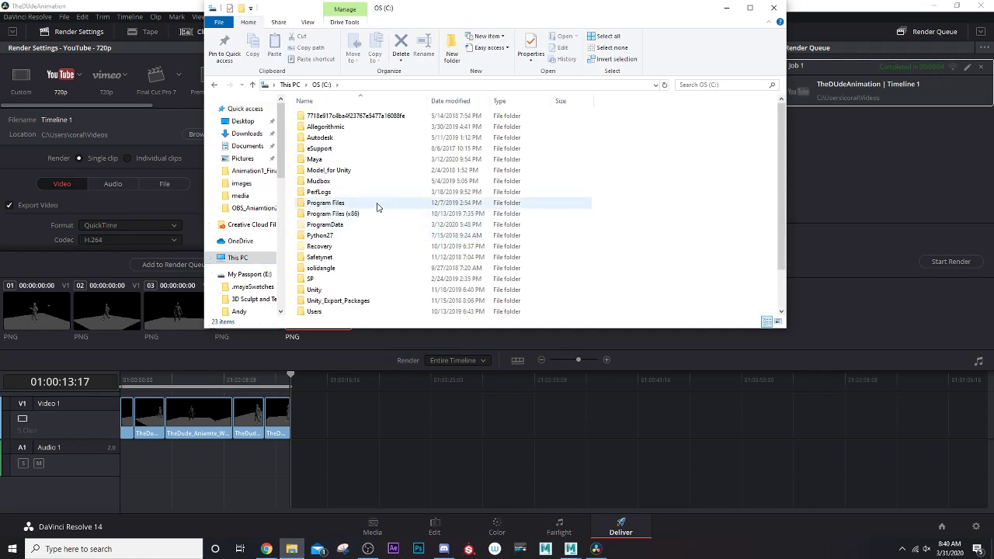
double_click(324, 311)
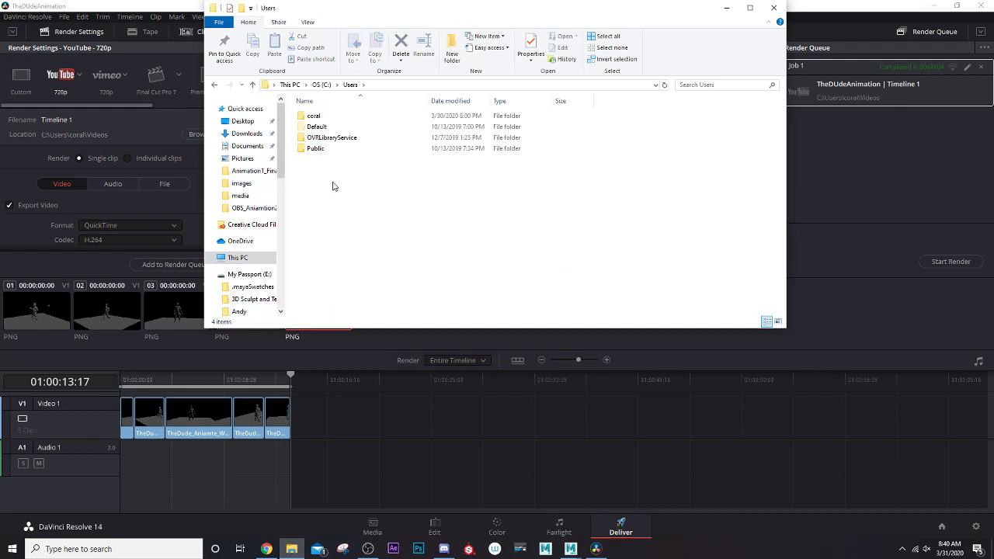
left_click(325, 118)
double_click(325, 118)
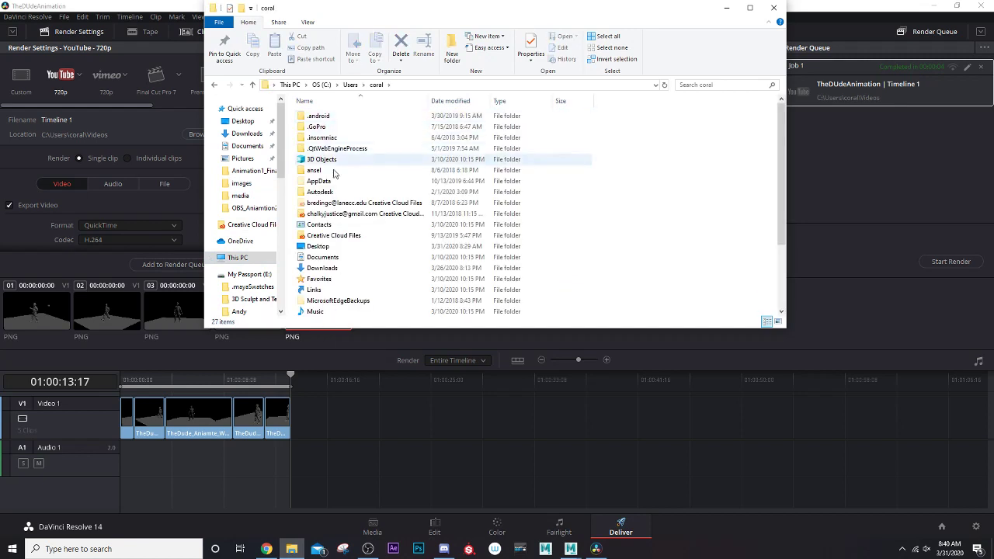
scroll(318, 226, "down", 3)
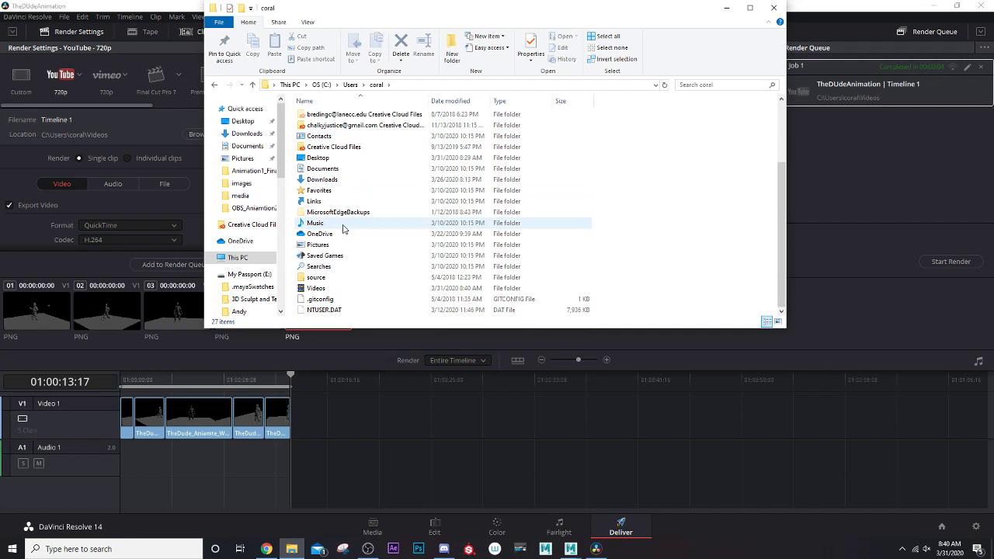
double_click(328, 289)
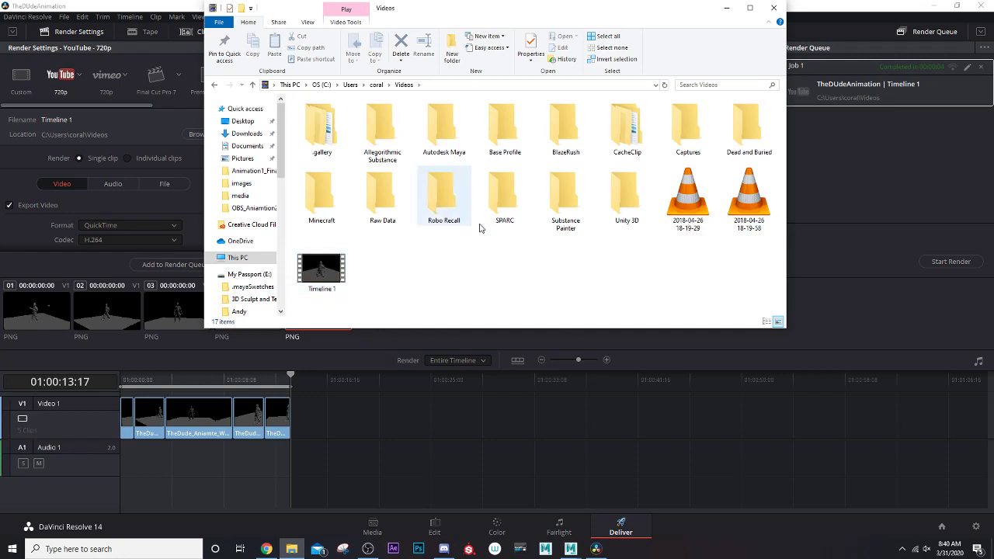
left_click(327, 281)
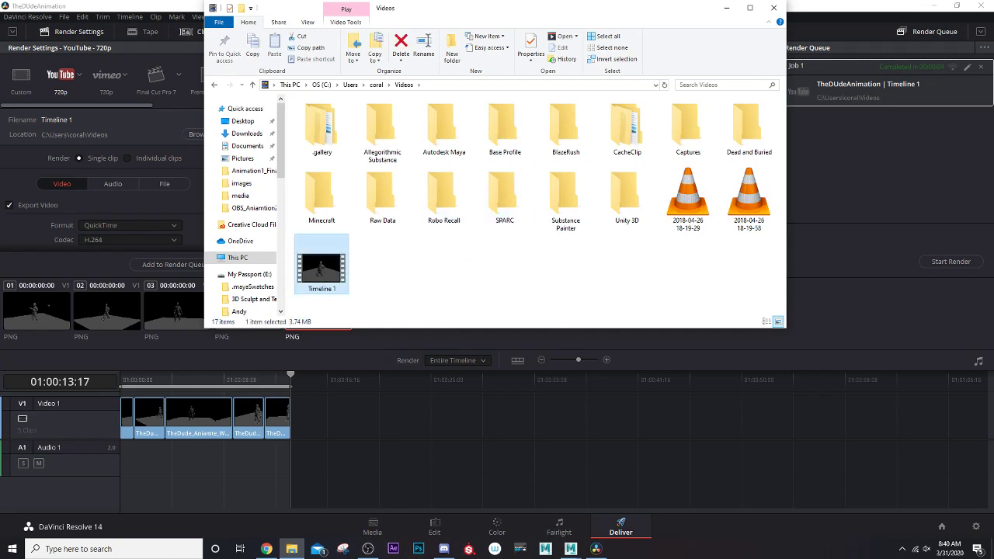
double_click(333, 272)
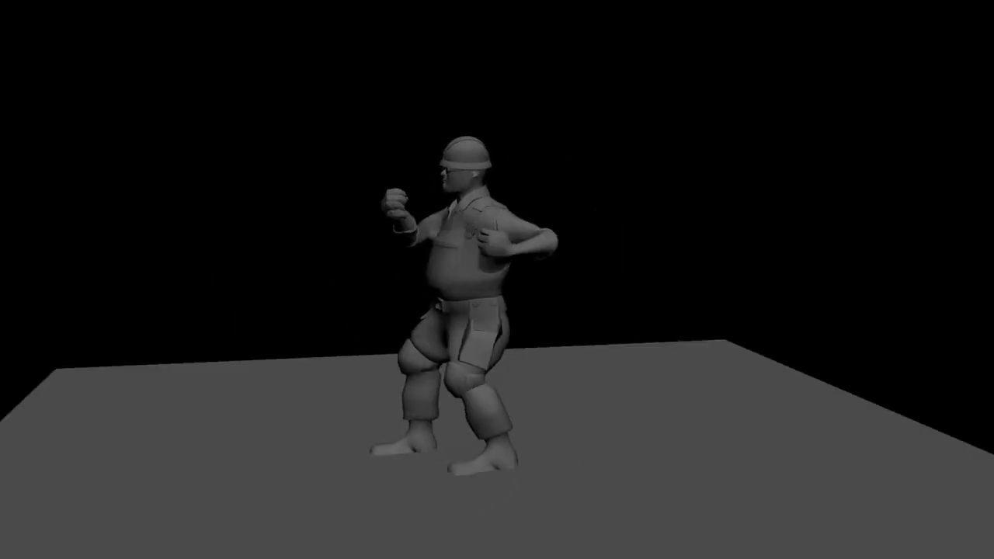
Watch Timeline 1 full screen, exit full screen and close Movies & TV
left_click(942, 518)
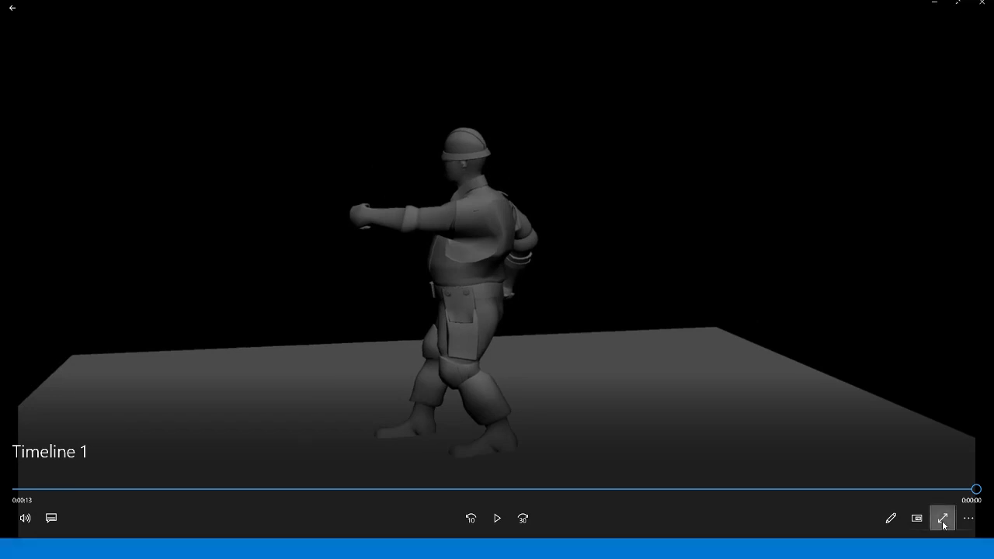
left_click(942, 530)
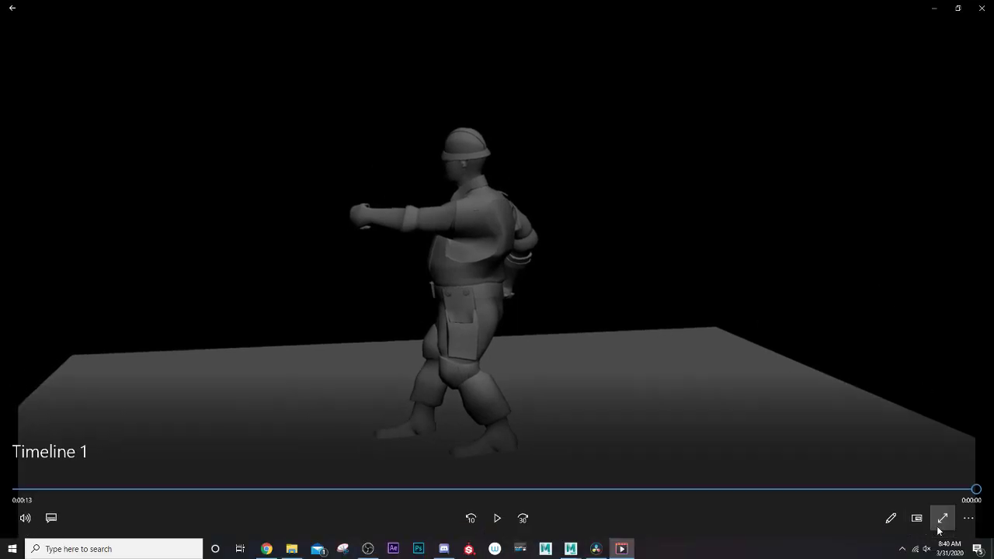
left_click(980, 6)
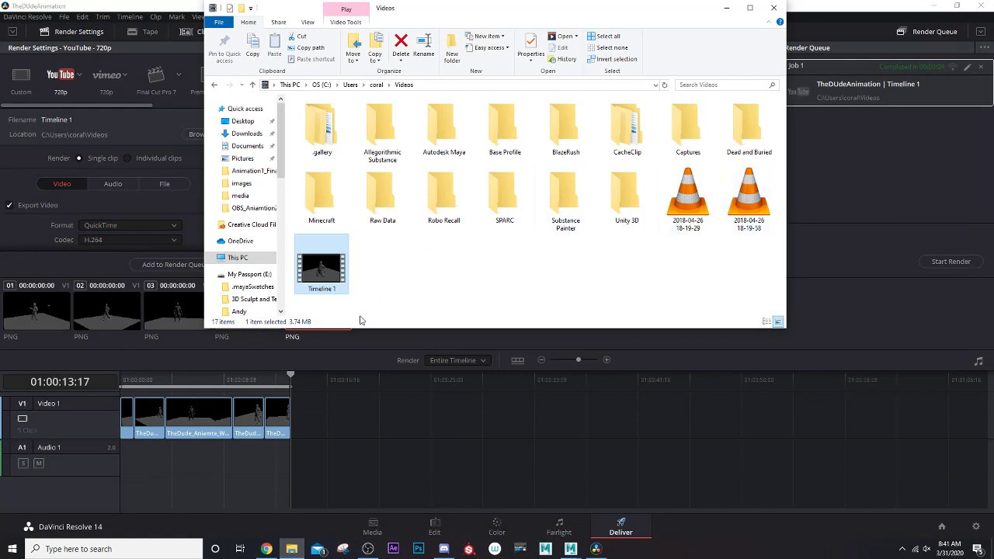
left_click(346, 264)
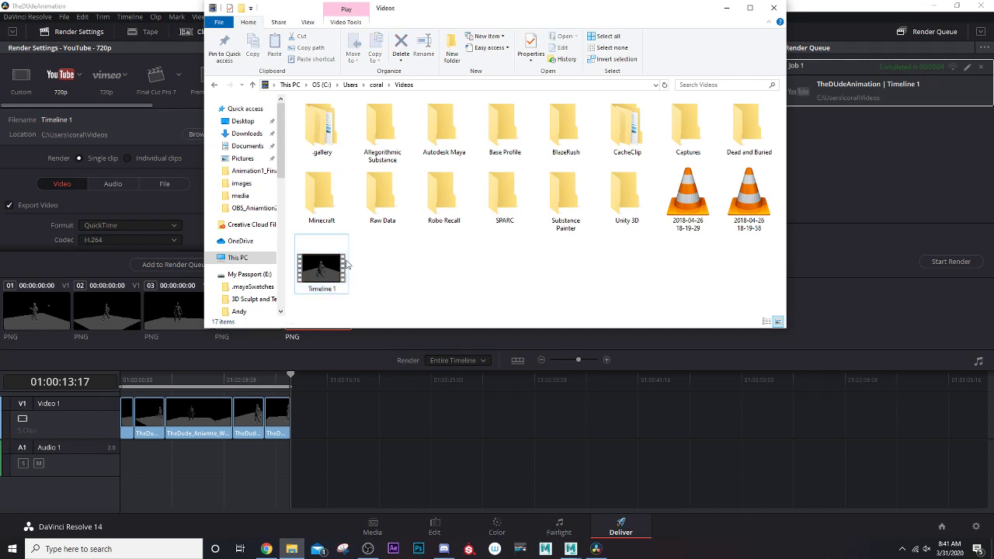